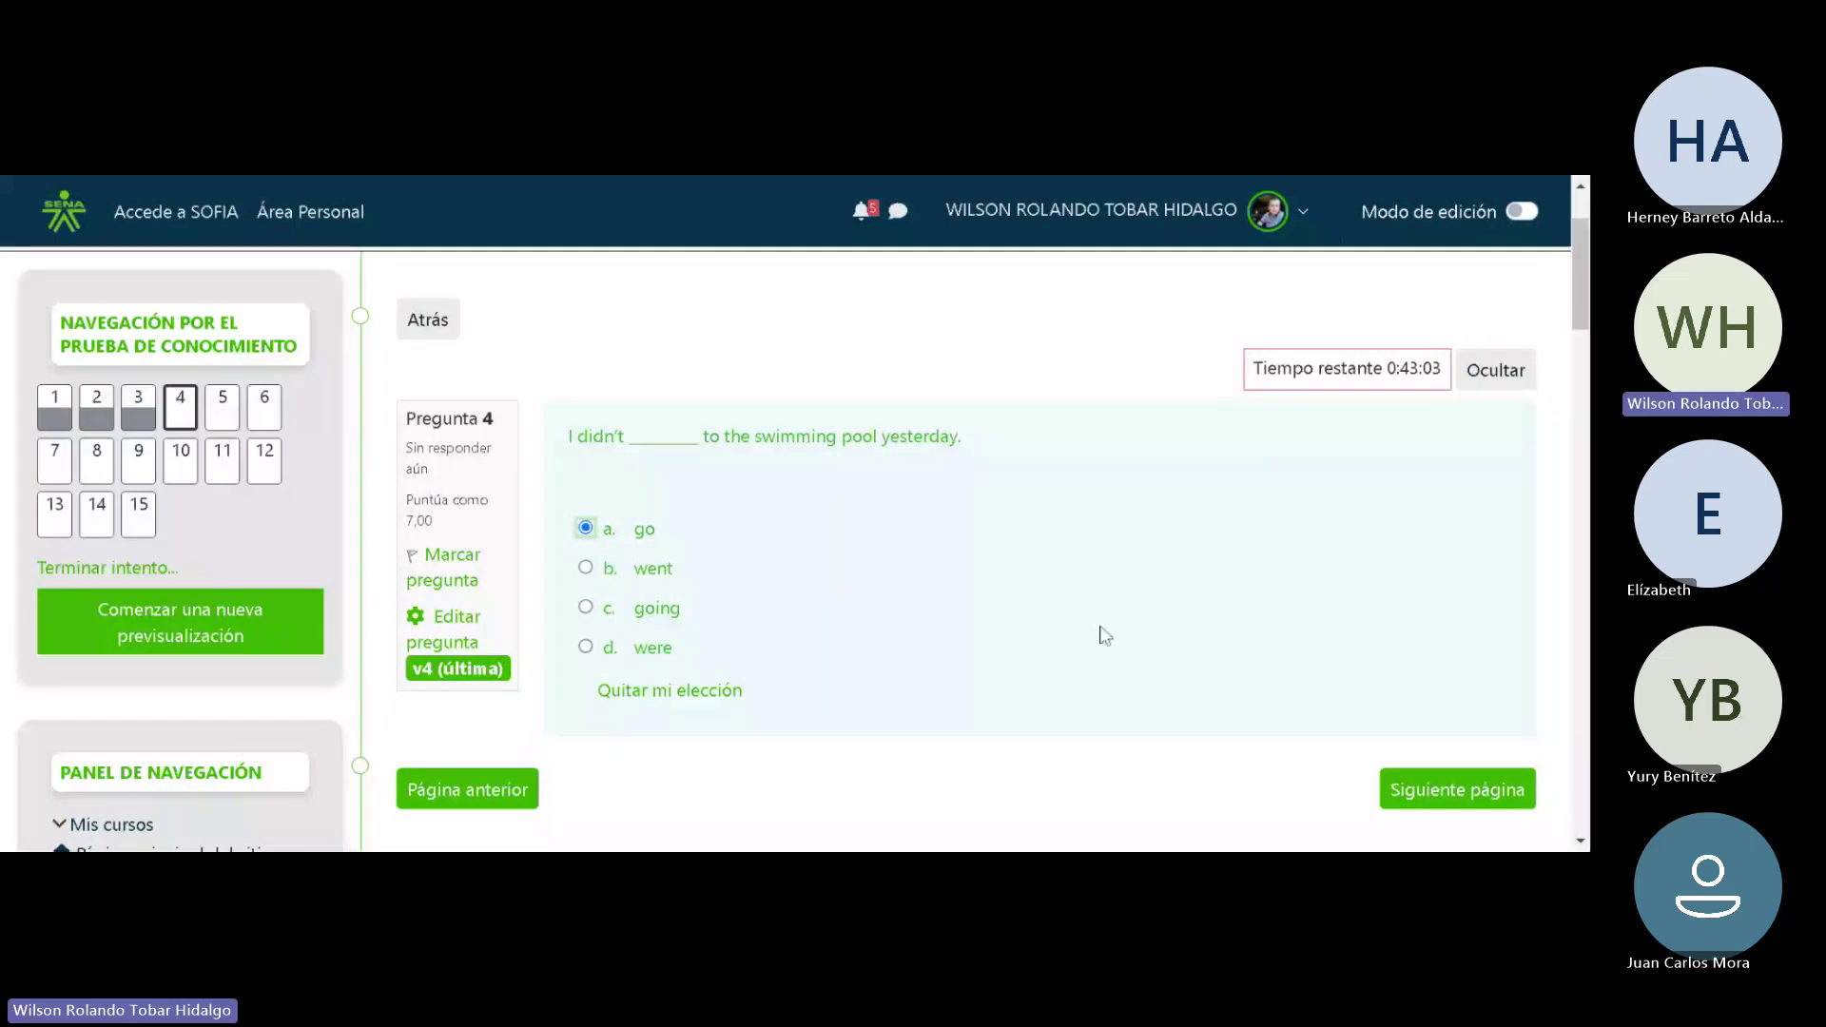
Move on to question 5, answer it with "Yes, I did." and highlight the word "Did" in the question
left_click(1455, 804)
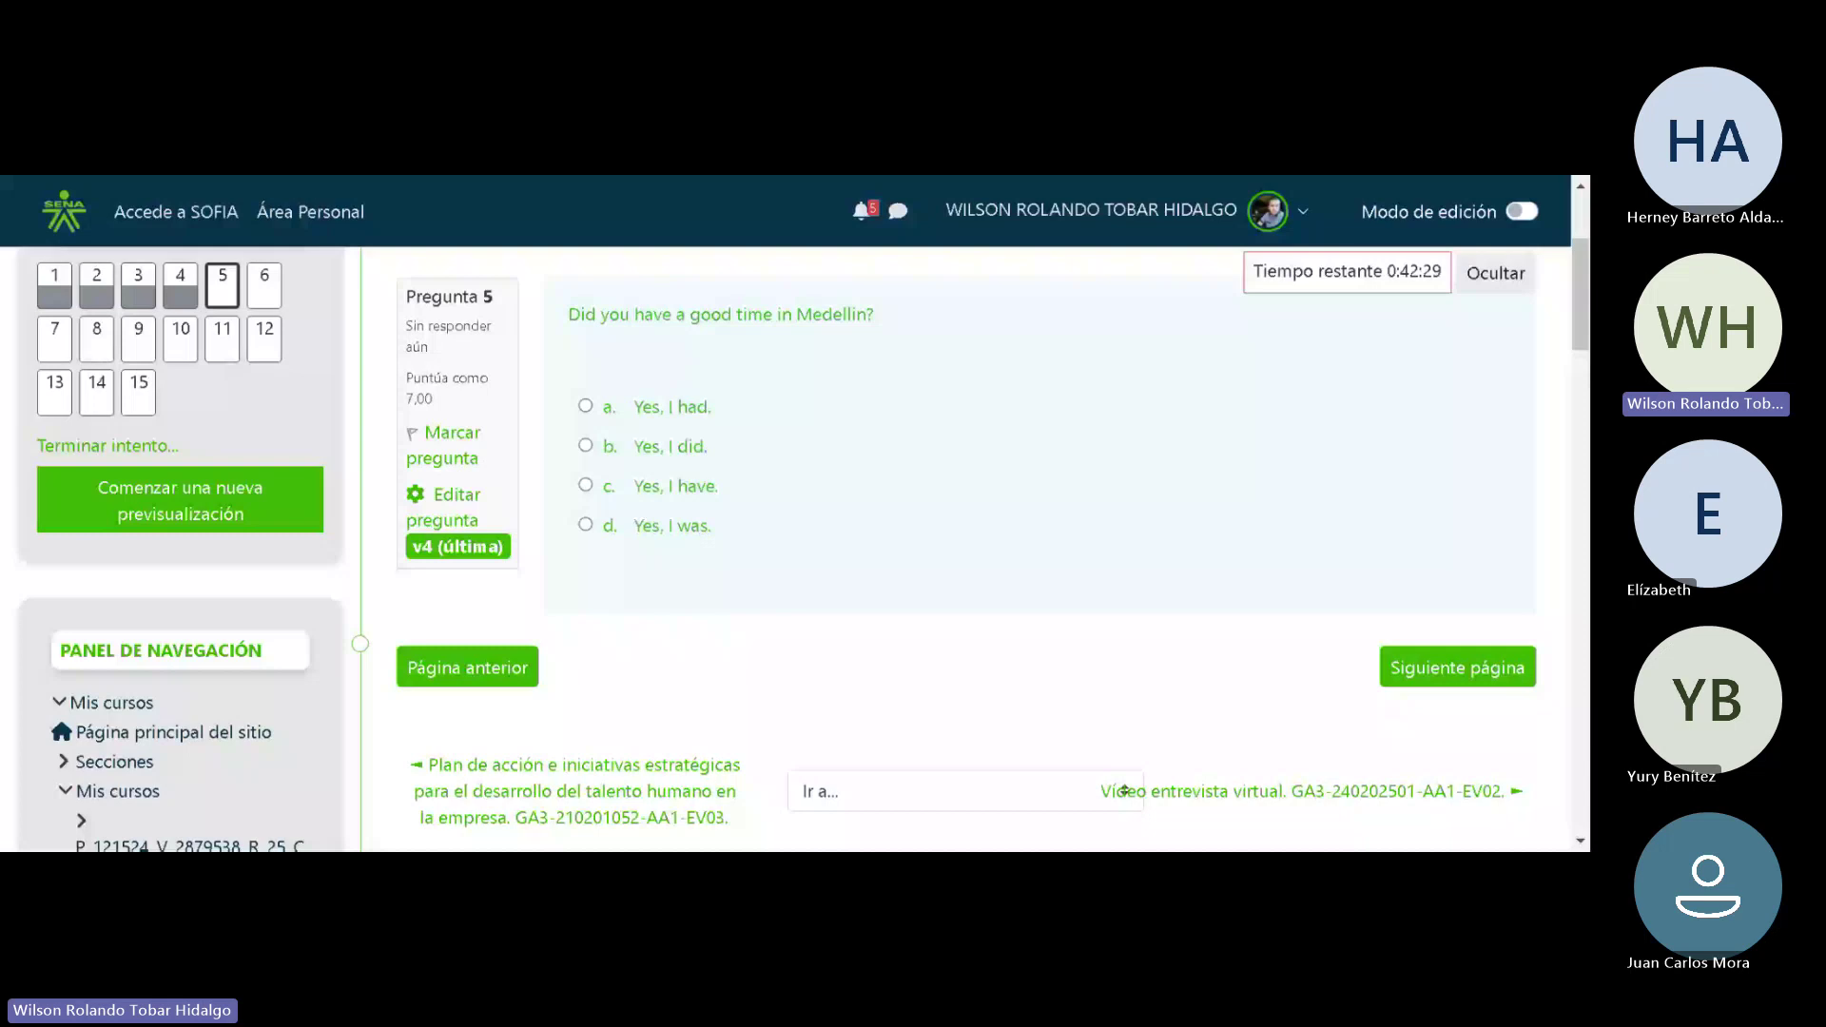
left_click(586, 446)
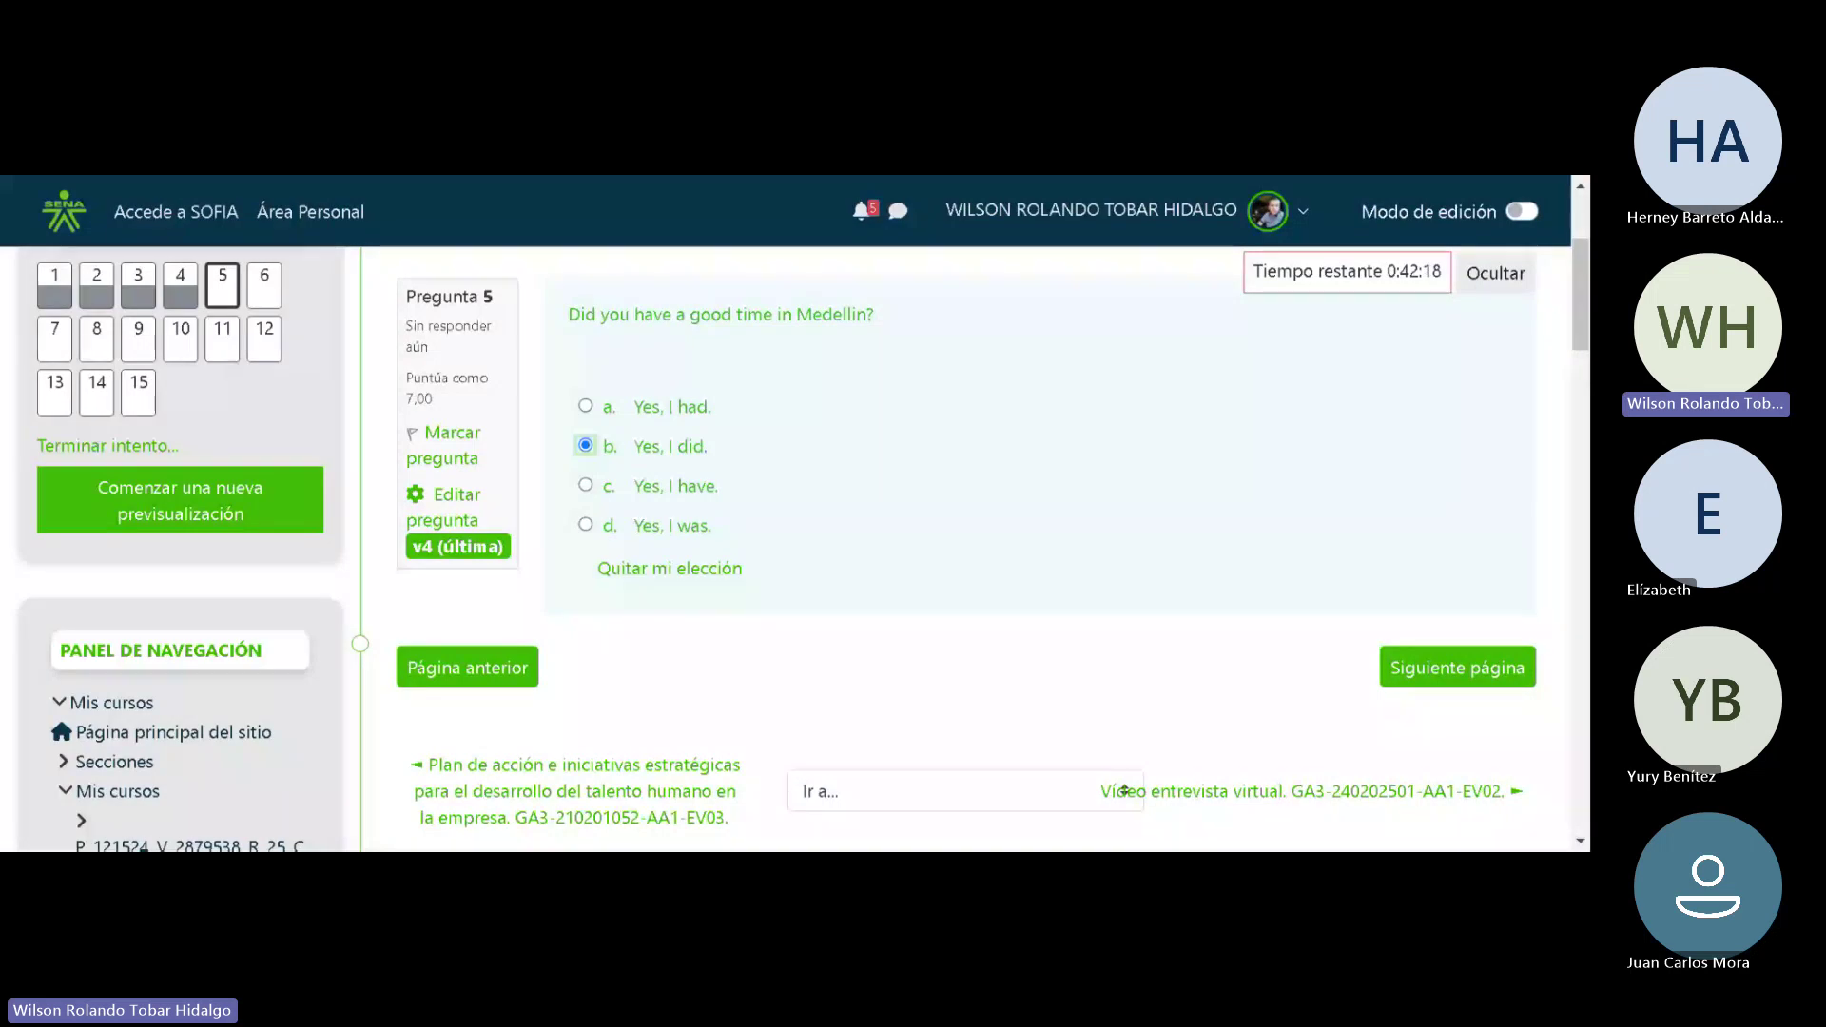
double_click(581, 315)
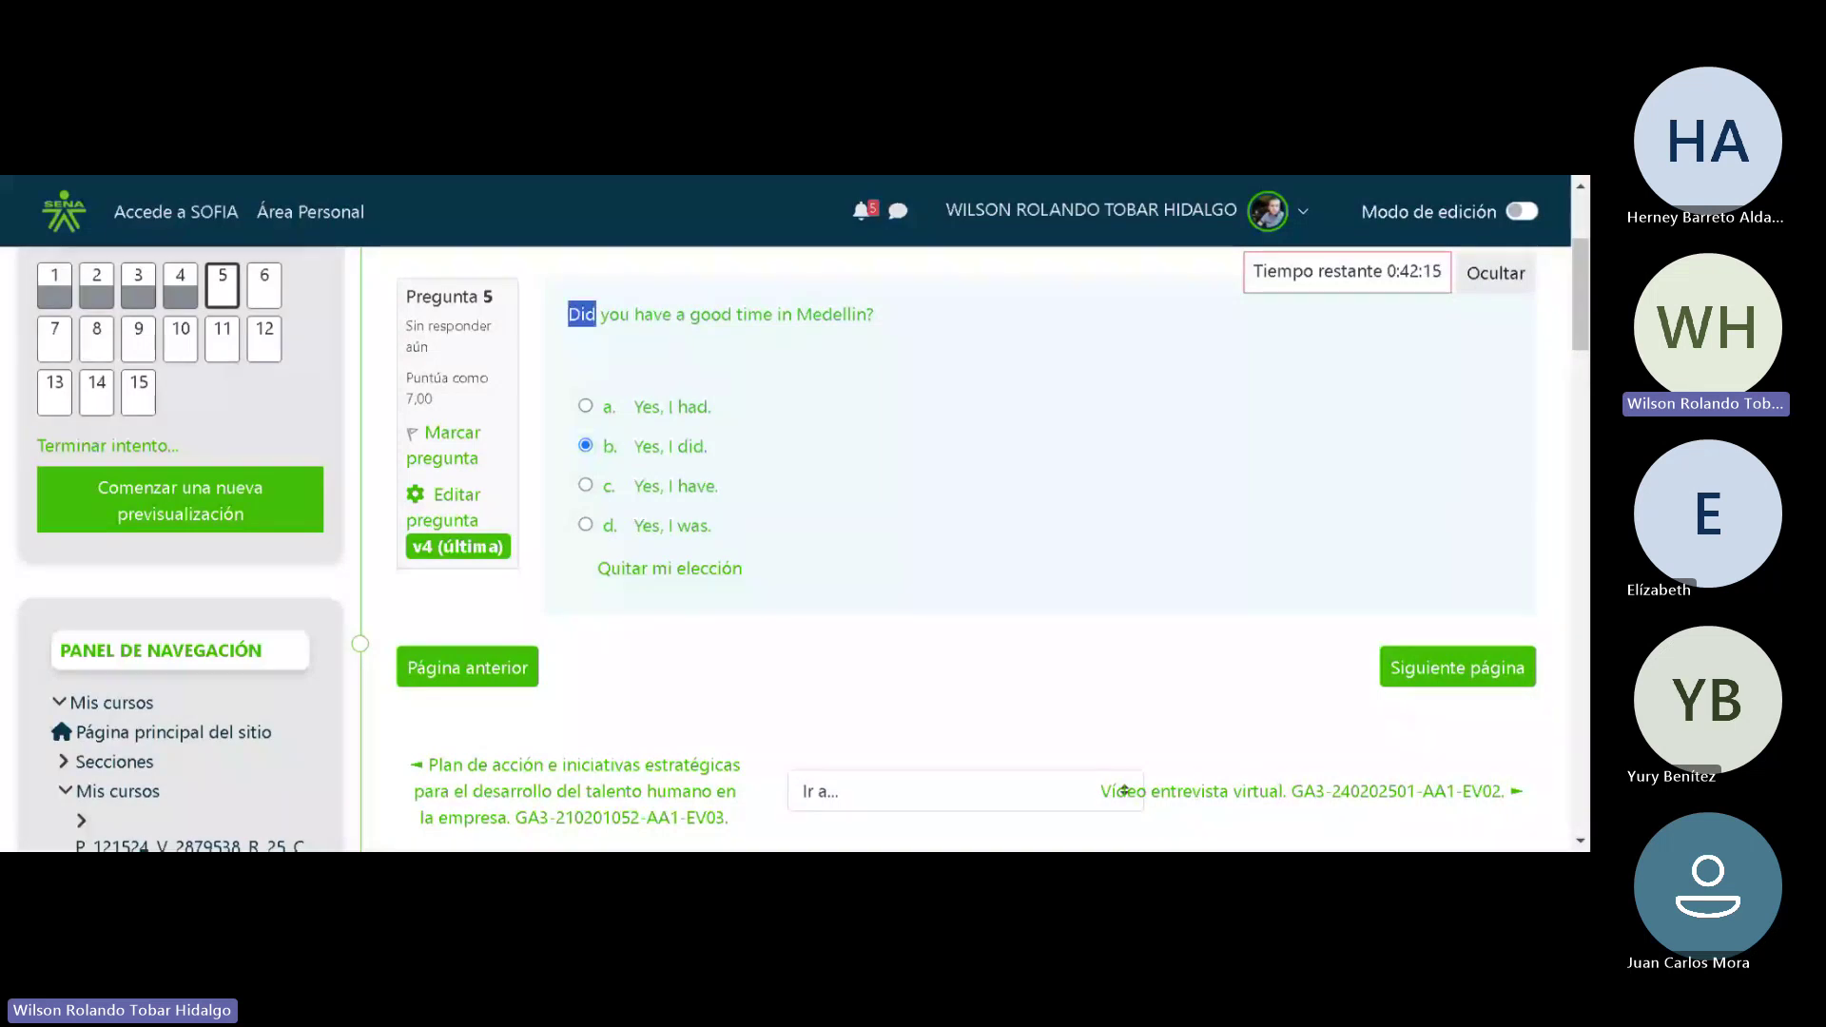
left_click(572, 335)
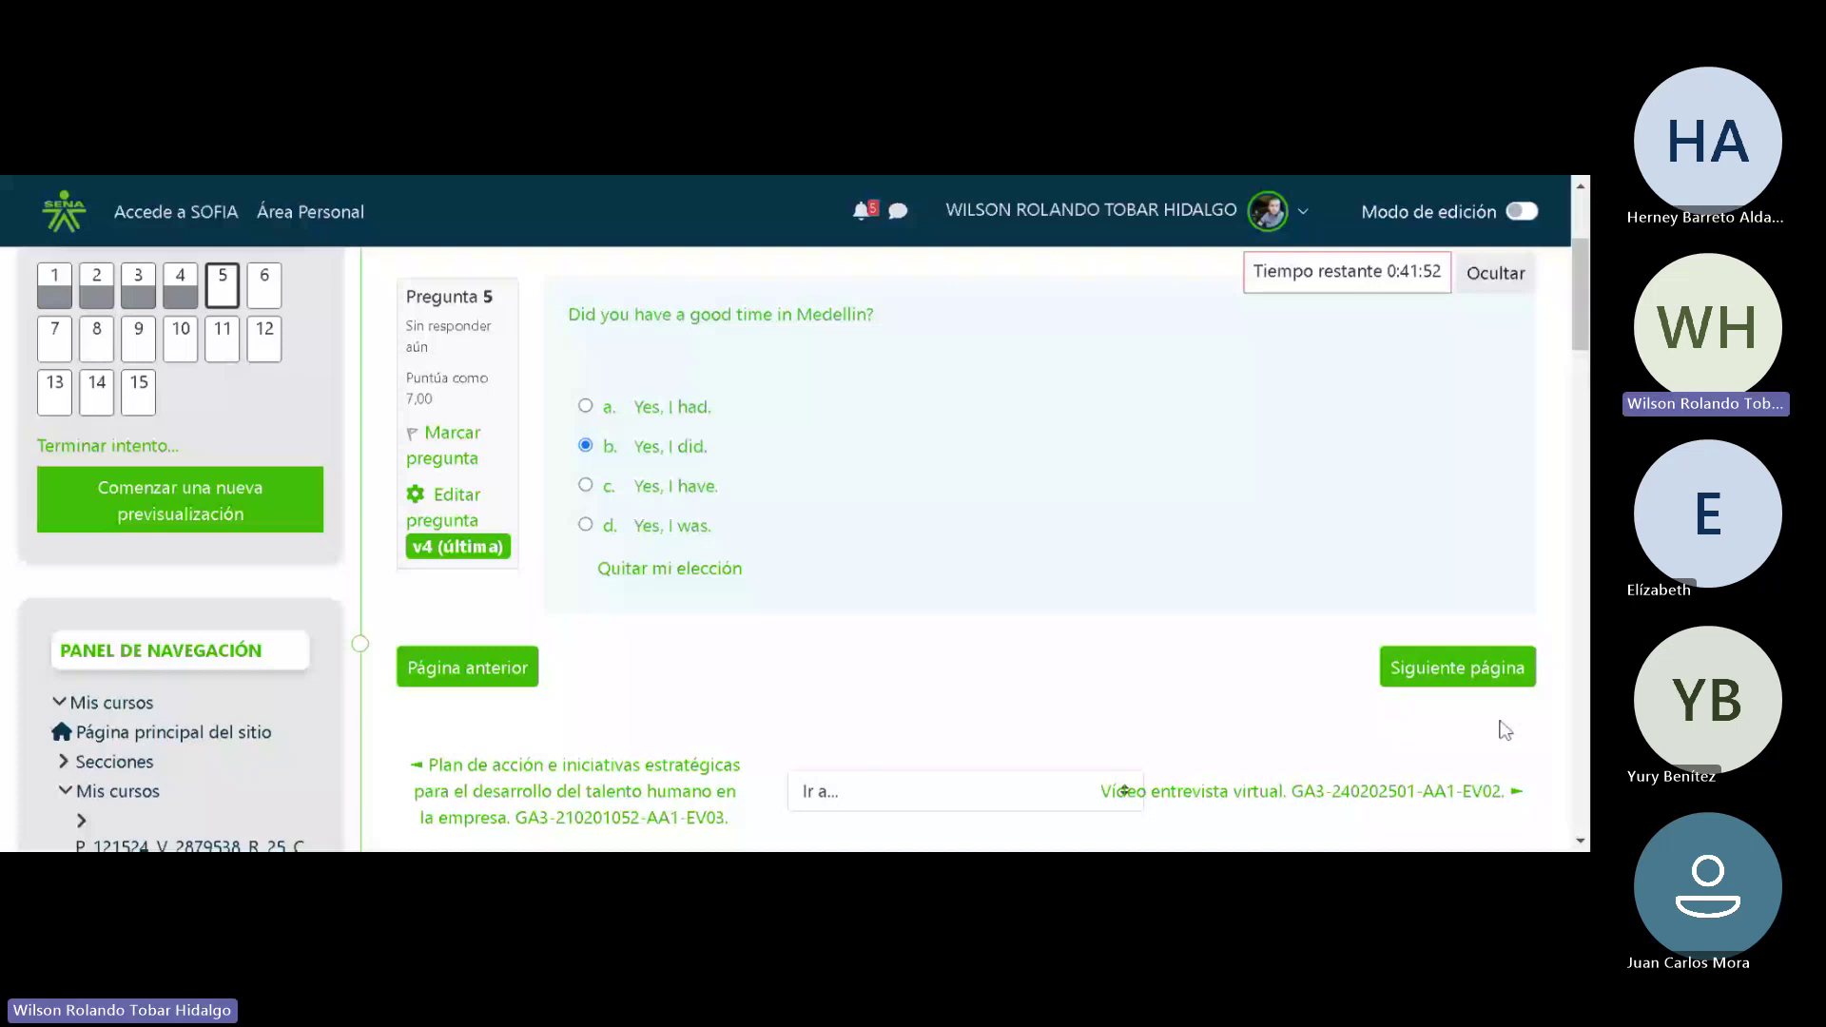
Answer question 6 about the two students with "in" and question 7 about the oranges with "on"
left_click(1444, 677)
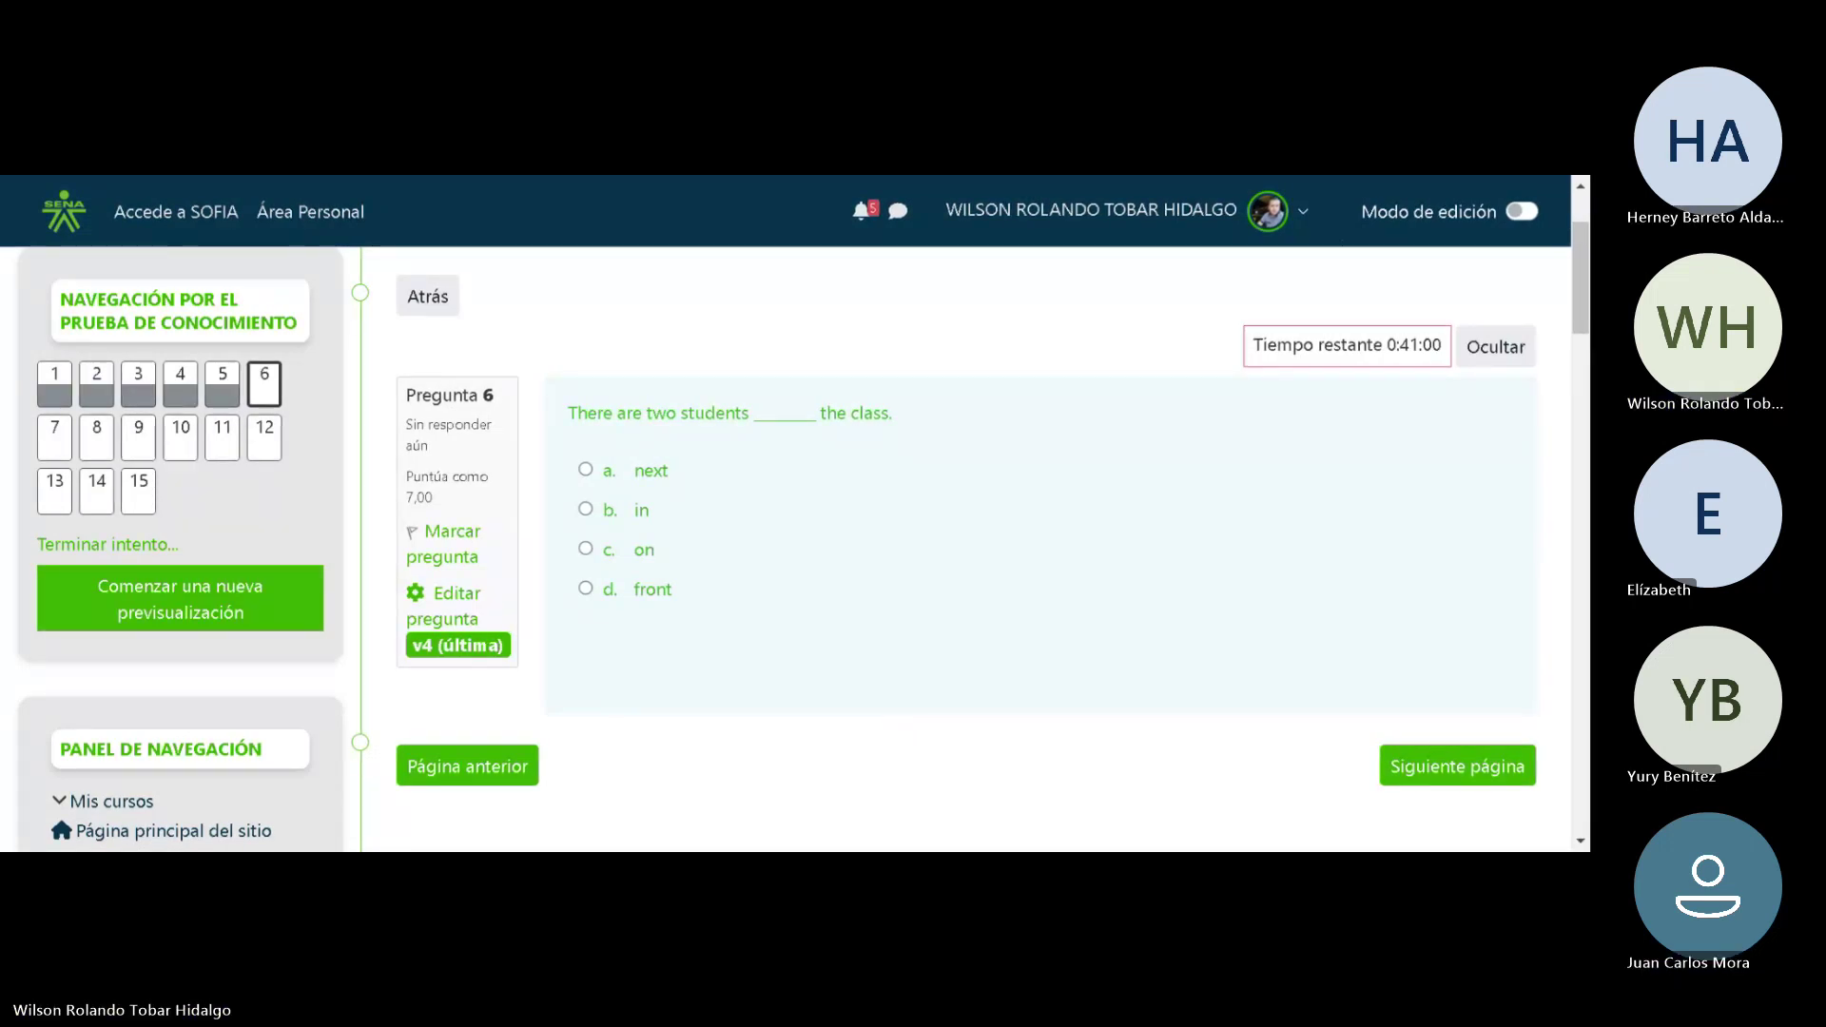
left_click(587, 509)
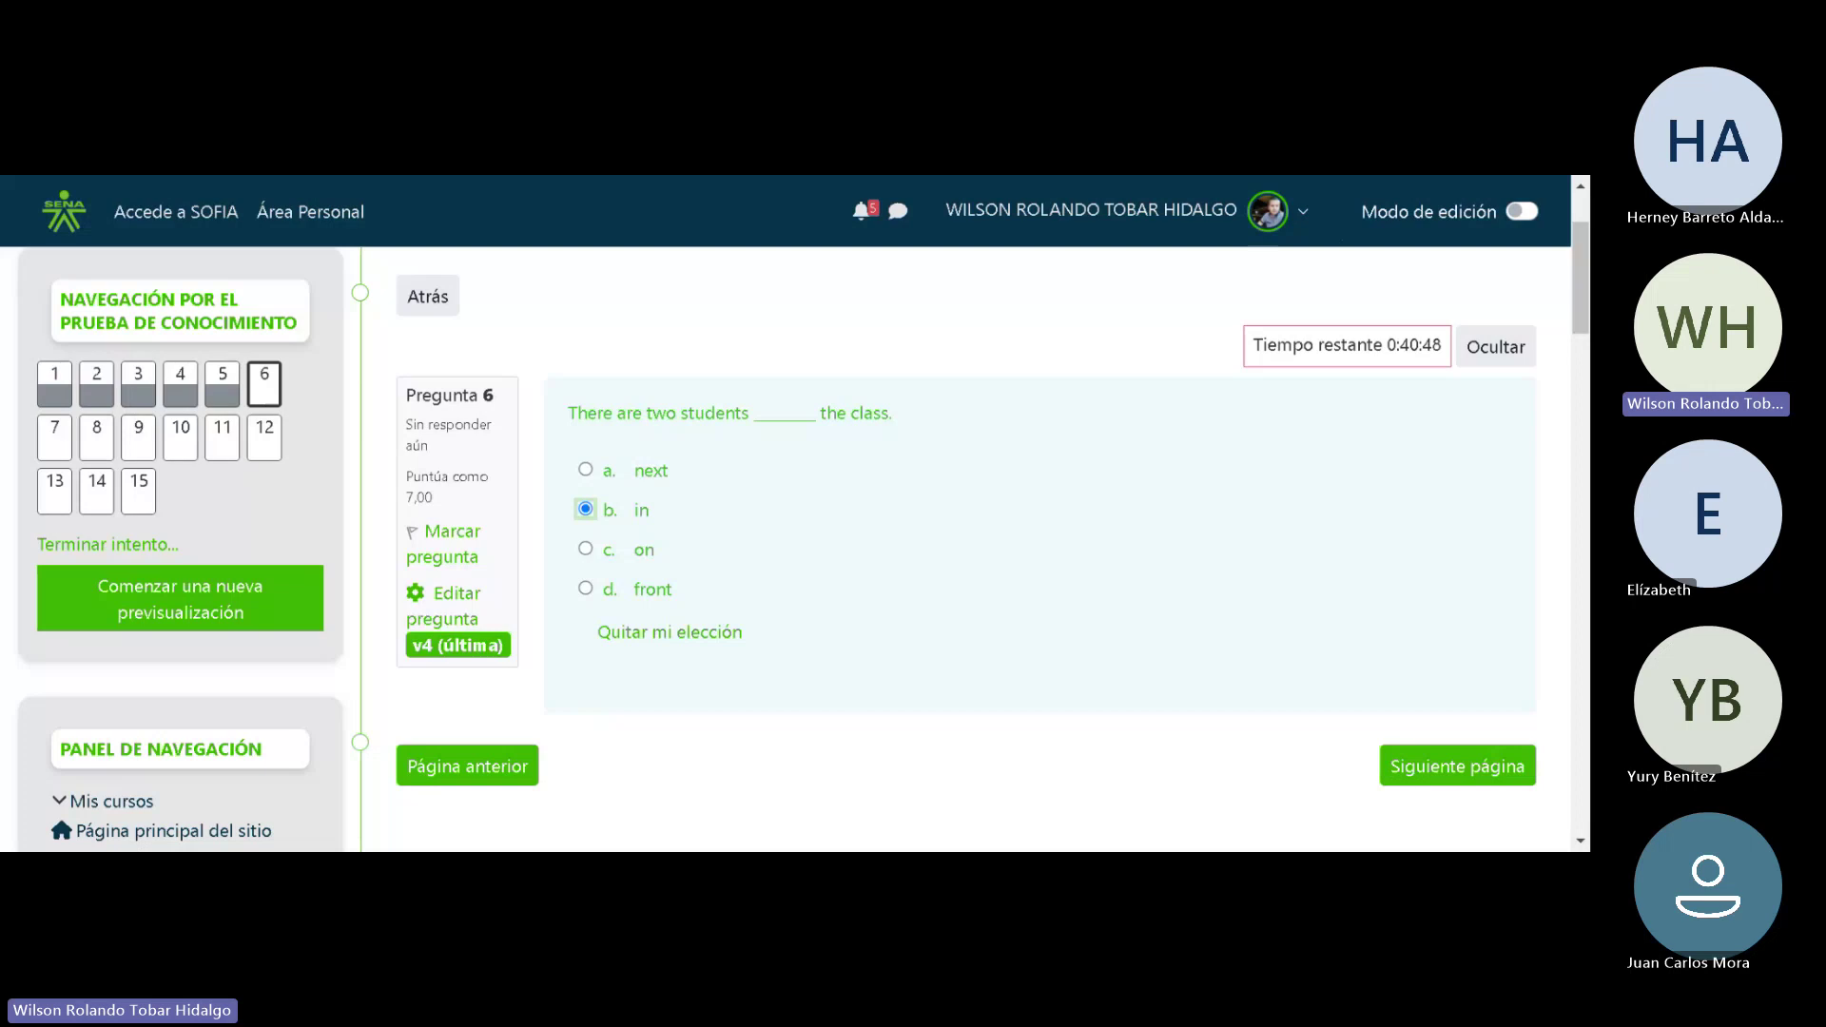
left_click(1417, 785)
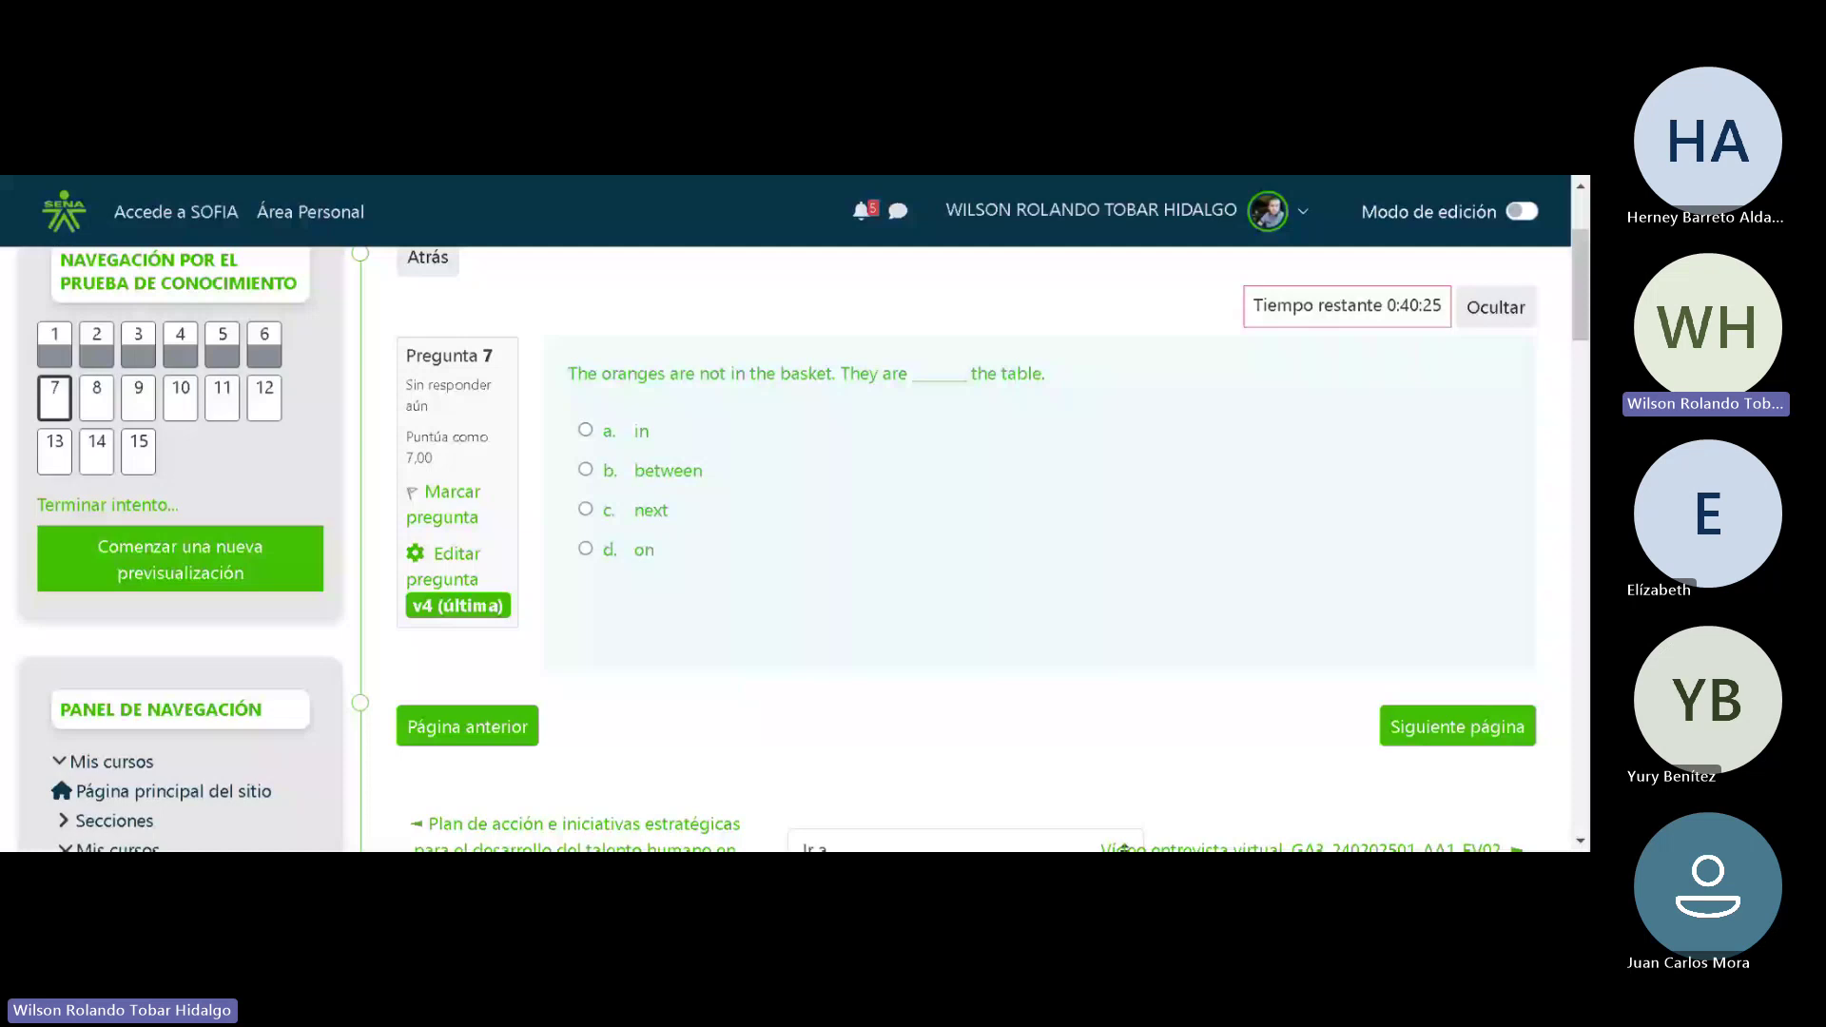
left_click(585, 549)
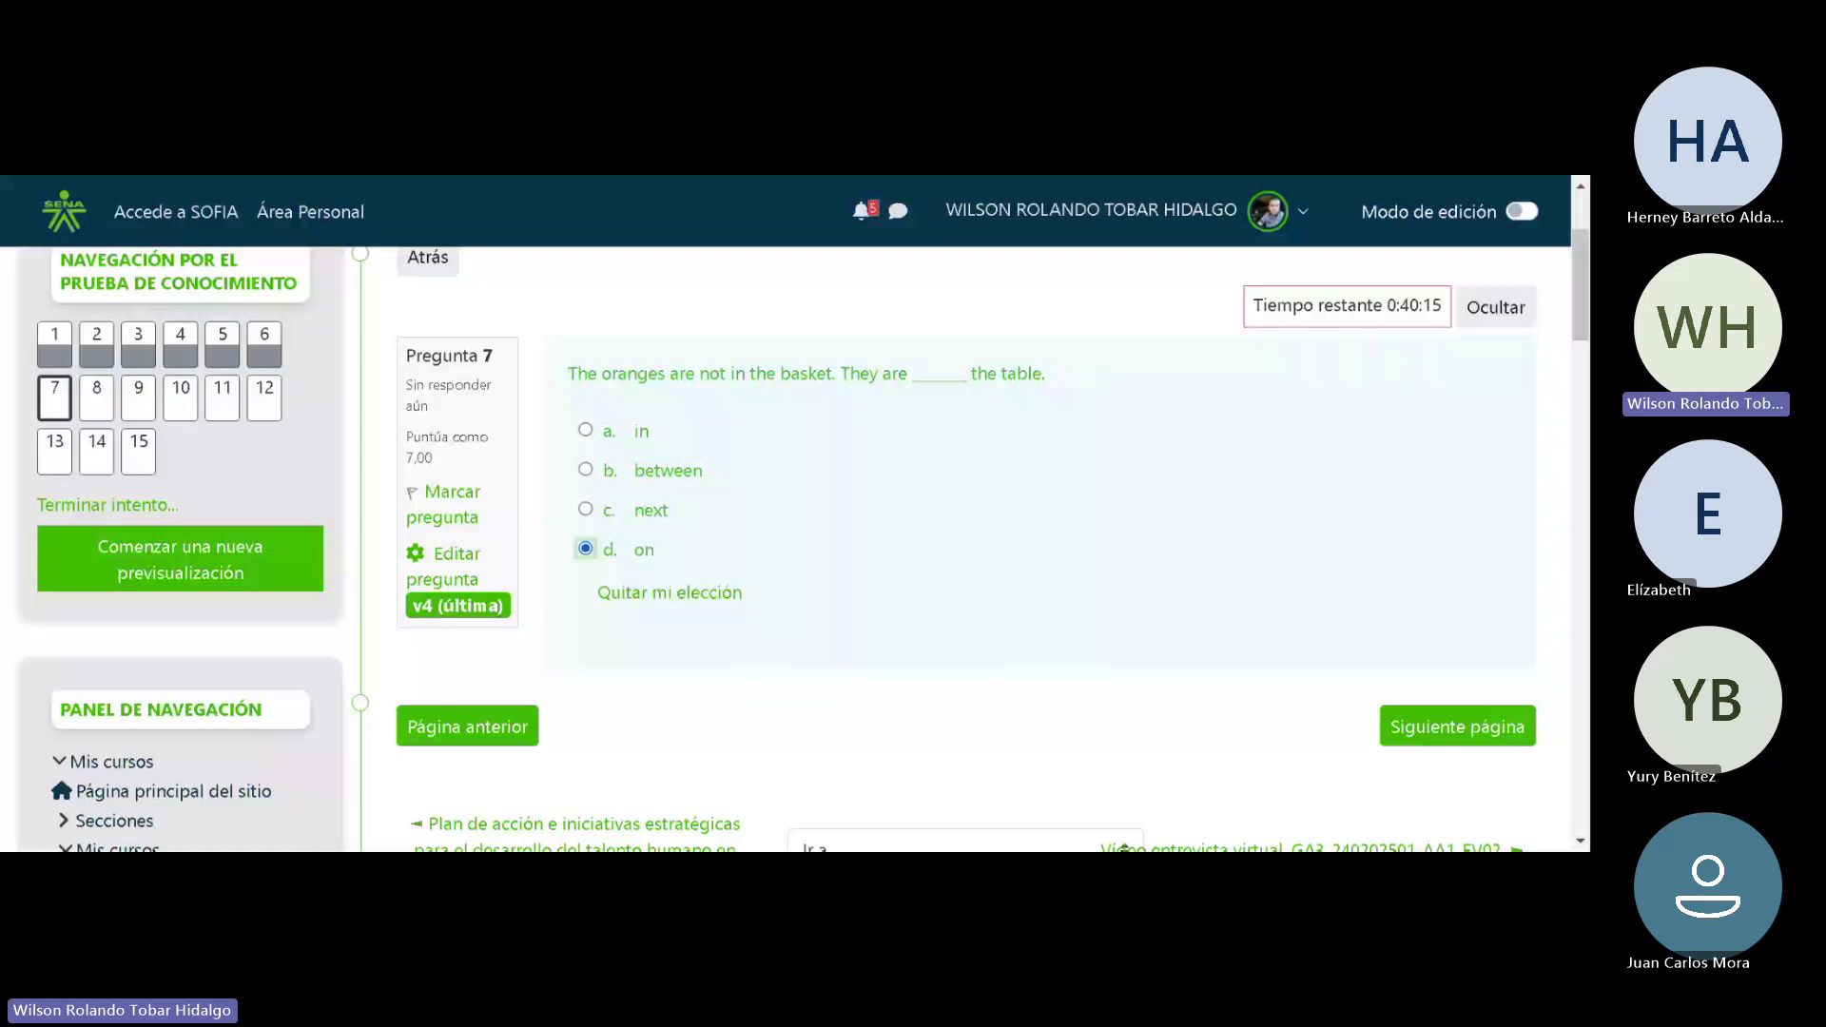
Answer question 8 about the pencil with "between" and question 9 about the pocket with "in"
left_click(1456, 740)
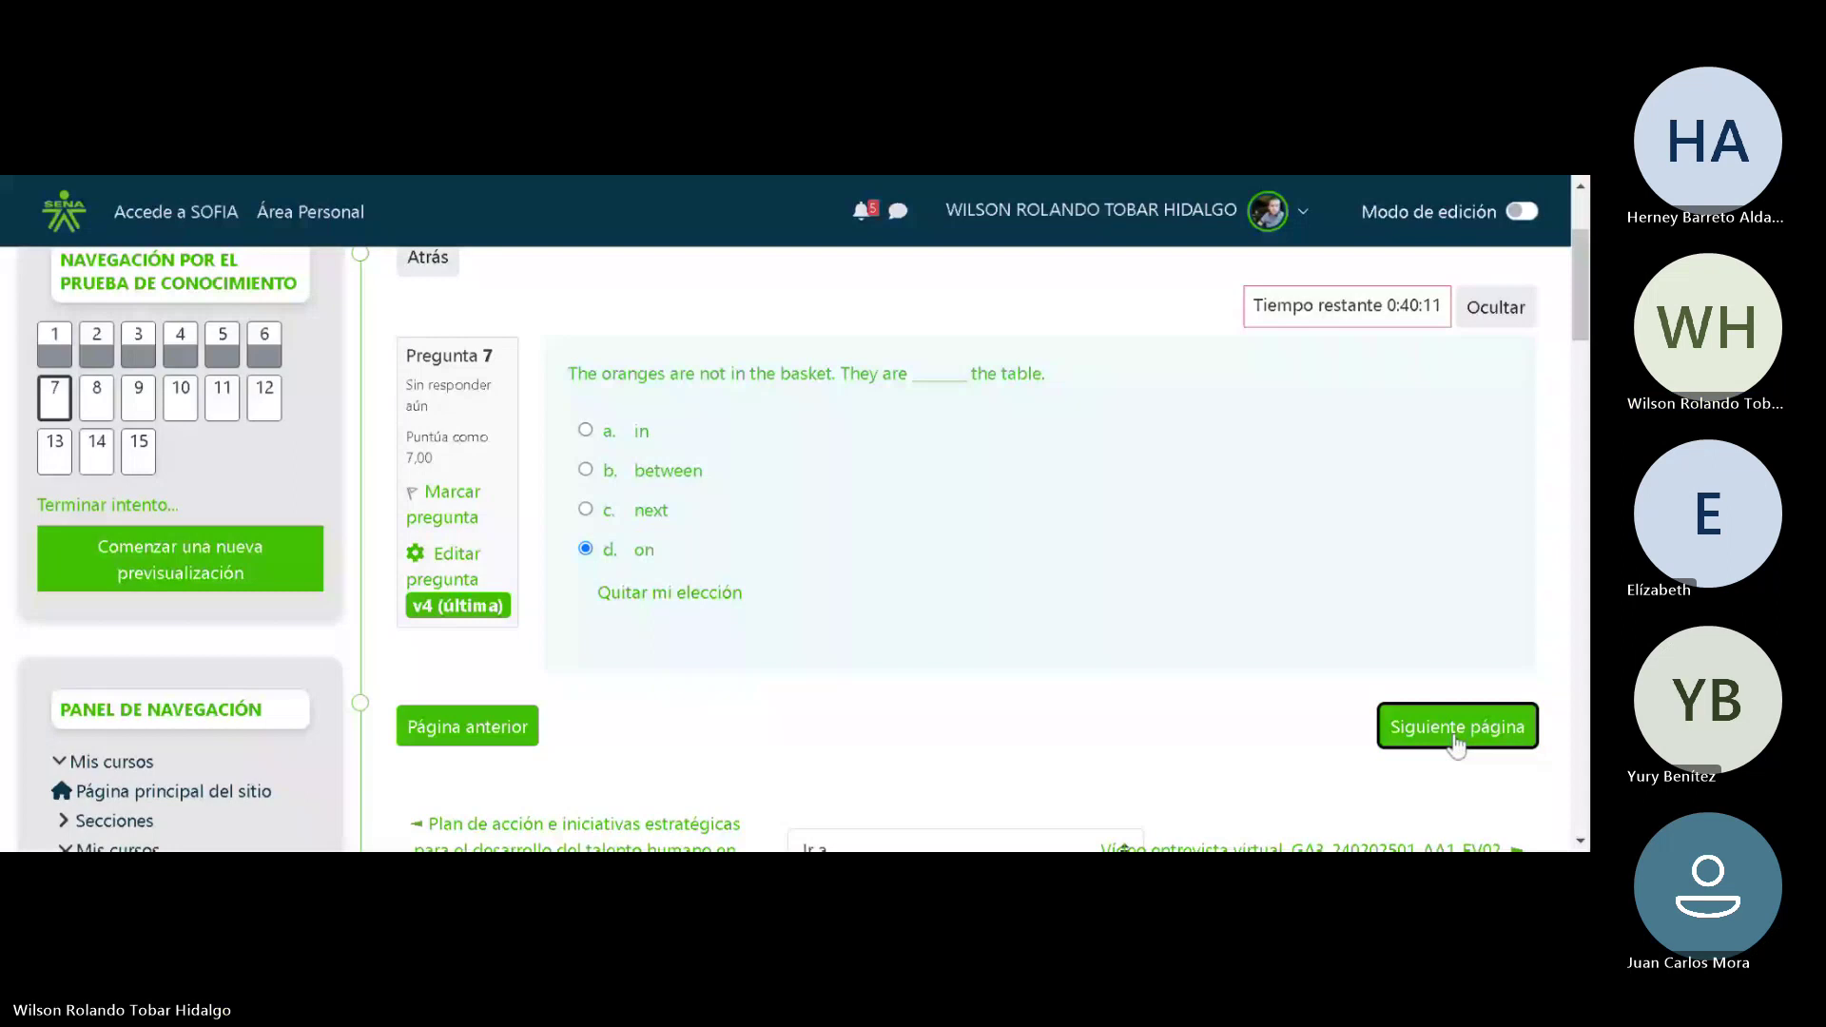
left_click(1456, 739)
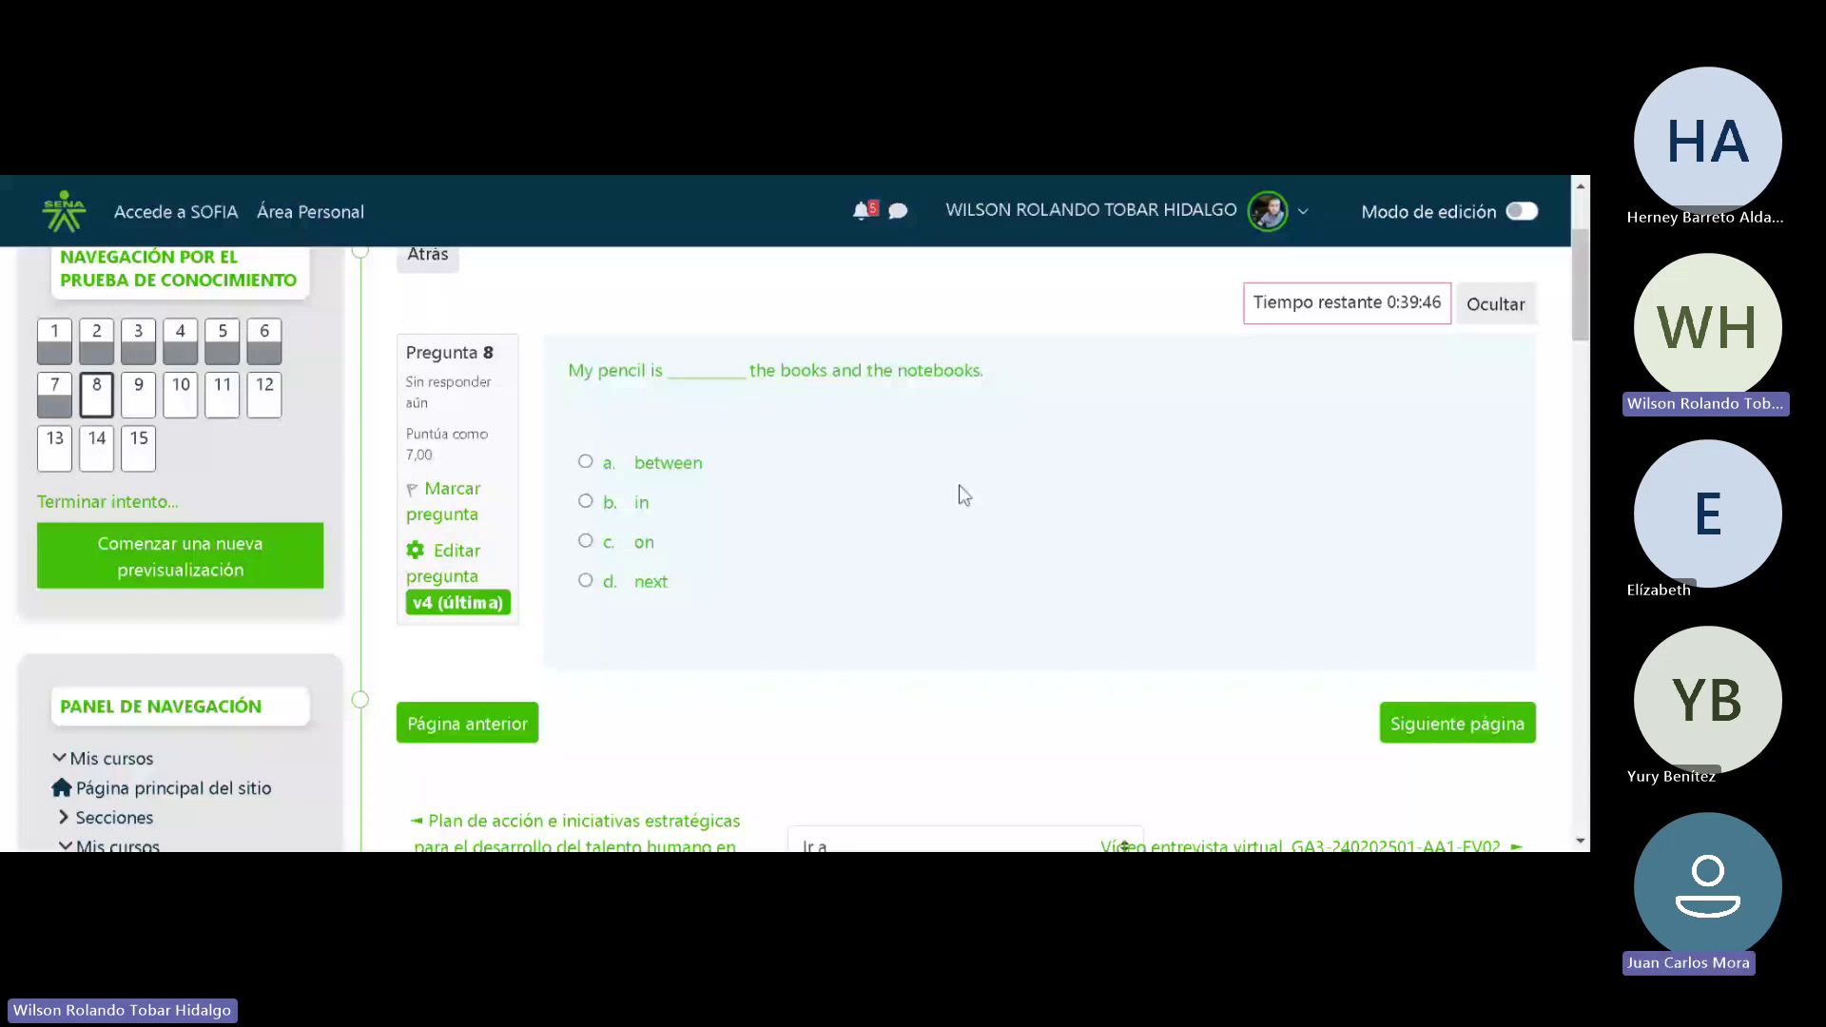
left_click(713, 463)
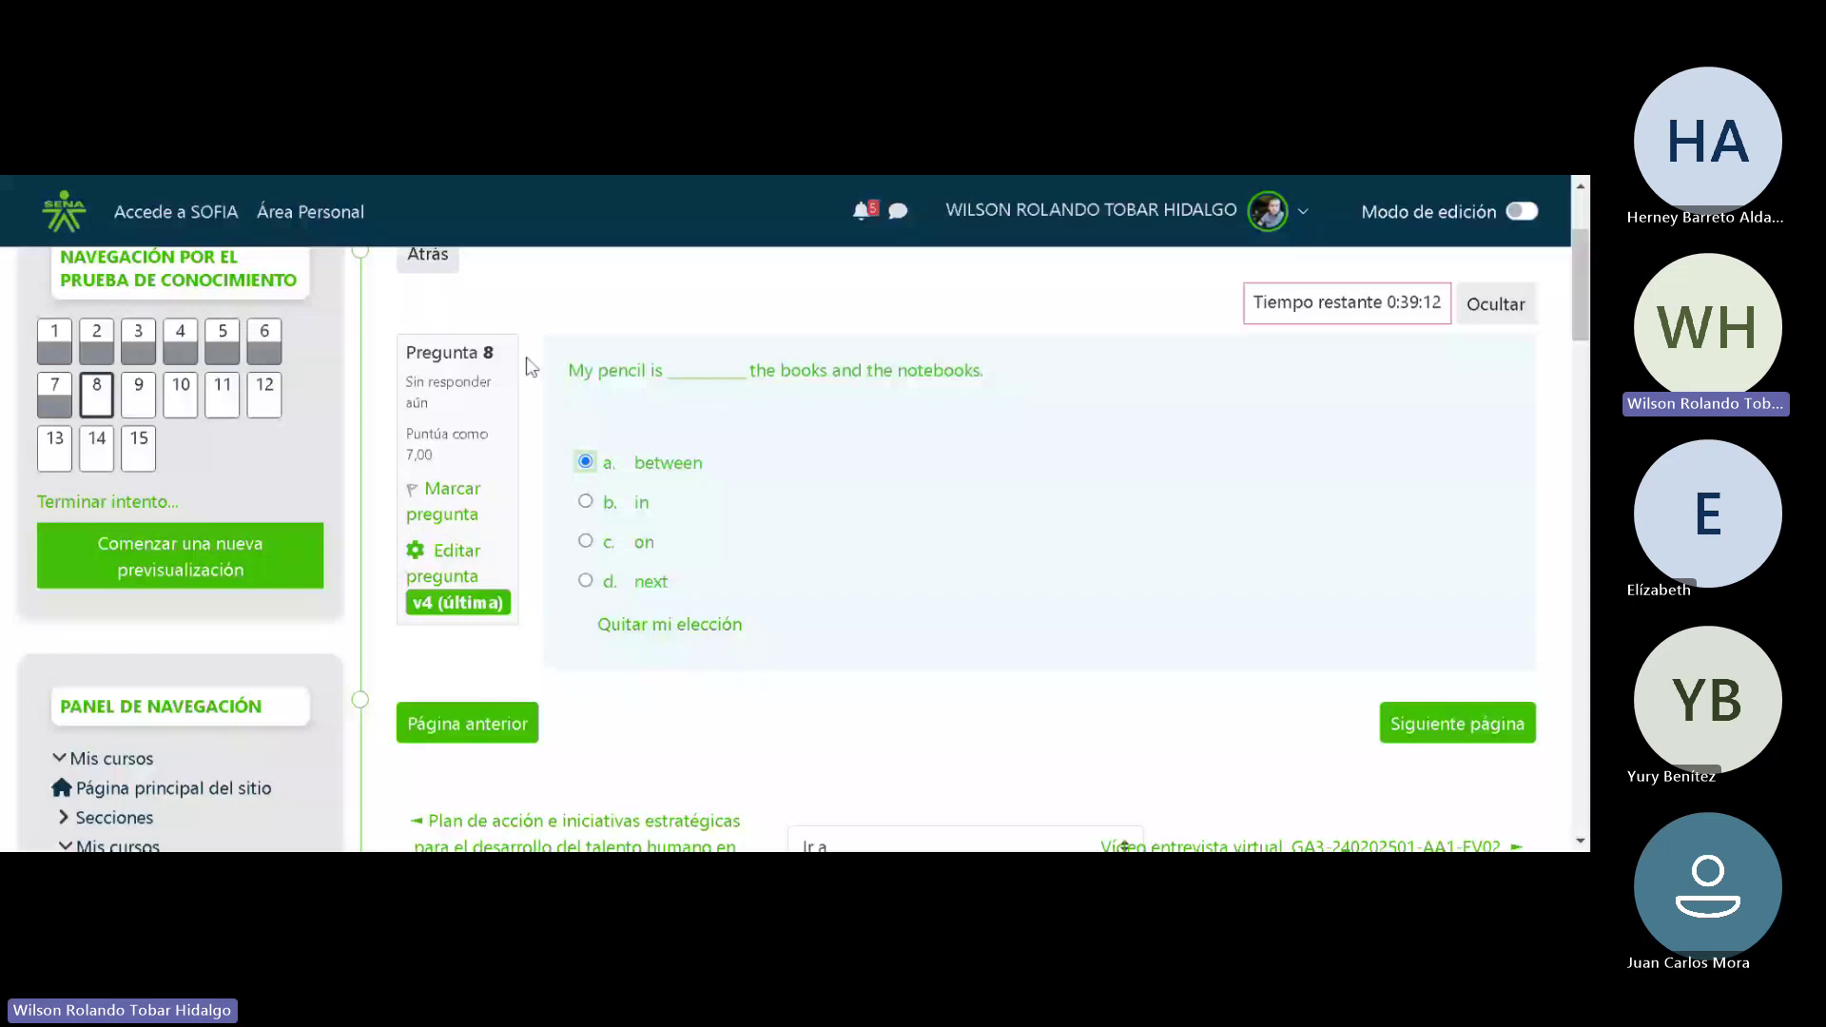
left_click(1431, 735)
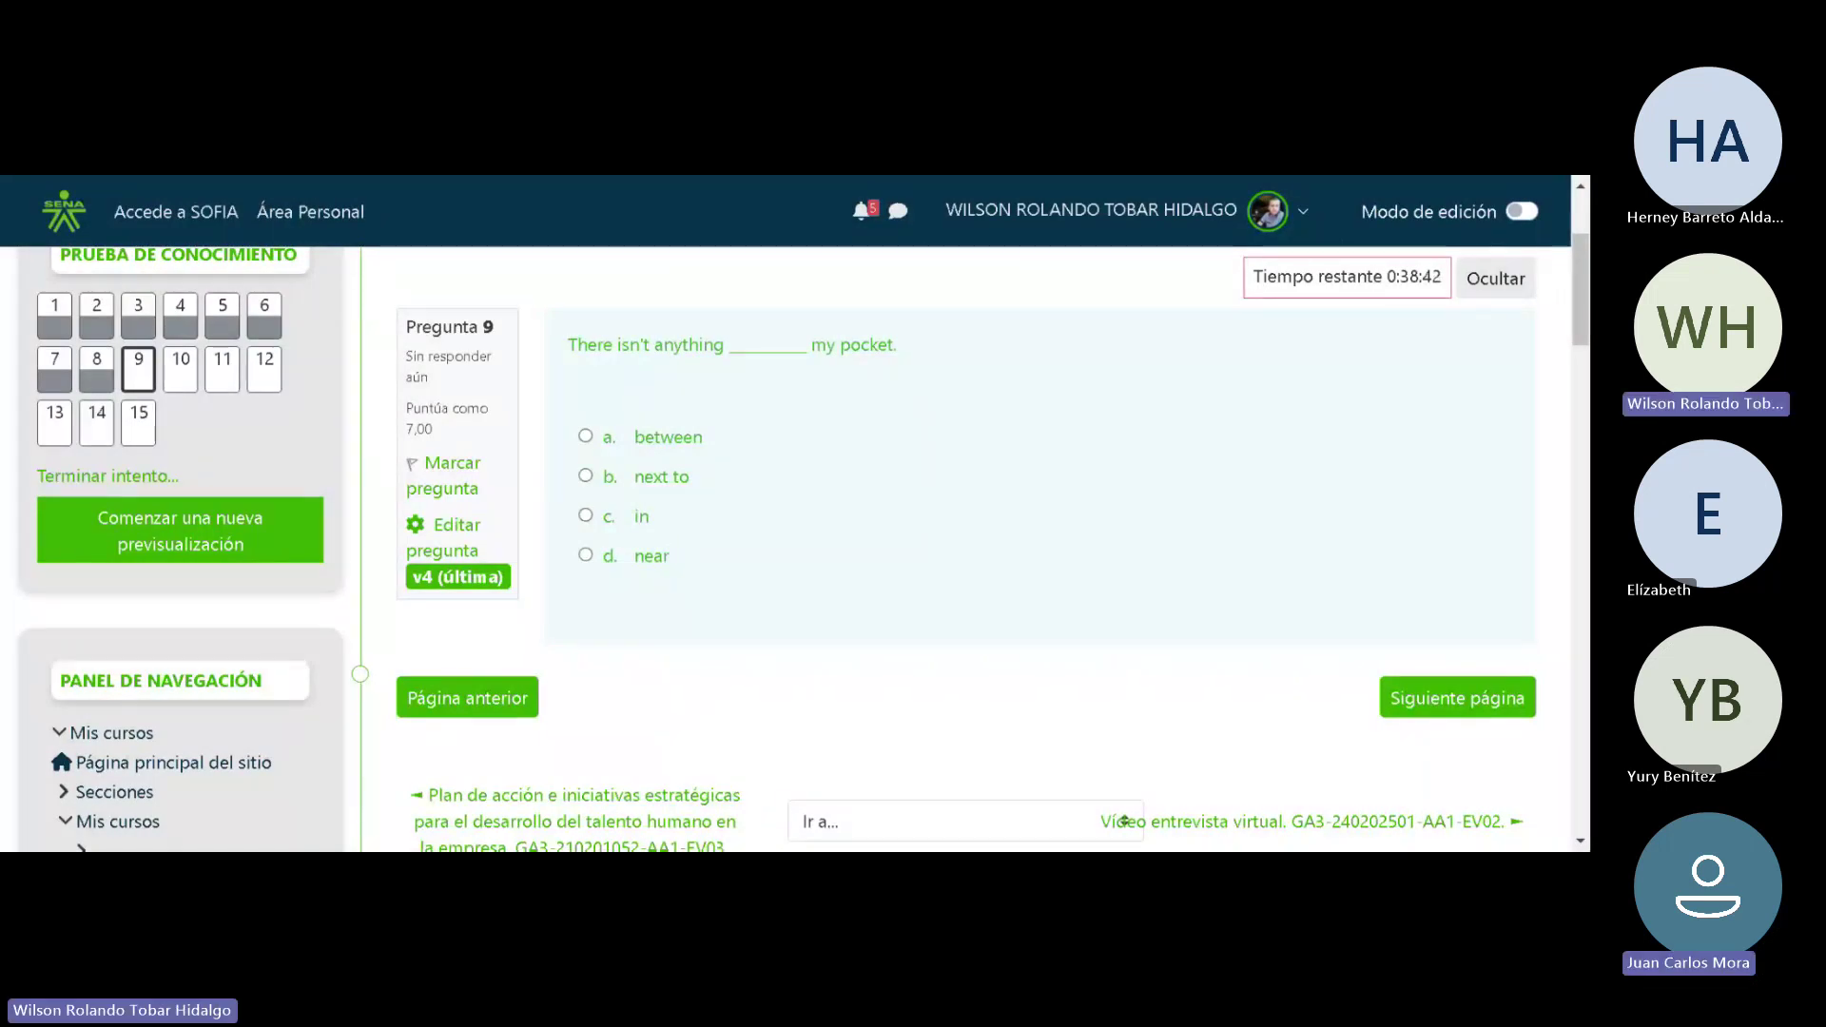
left_click(585, 516)
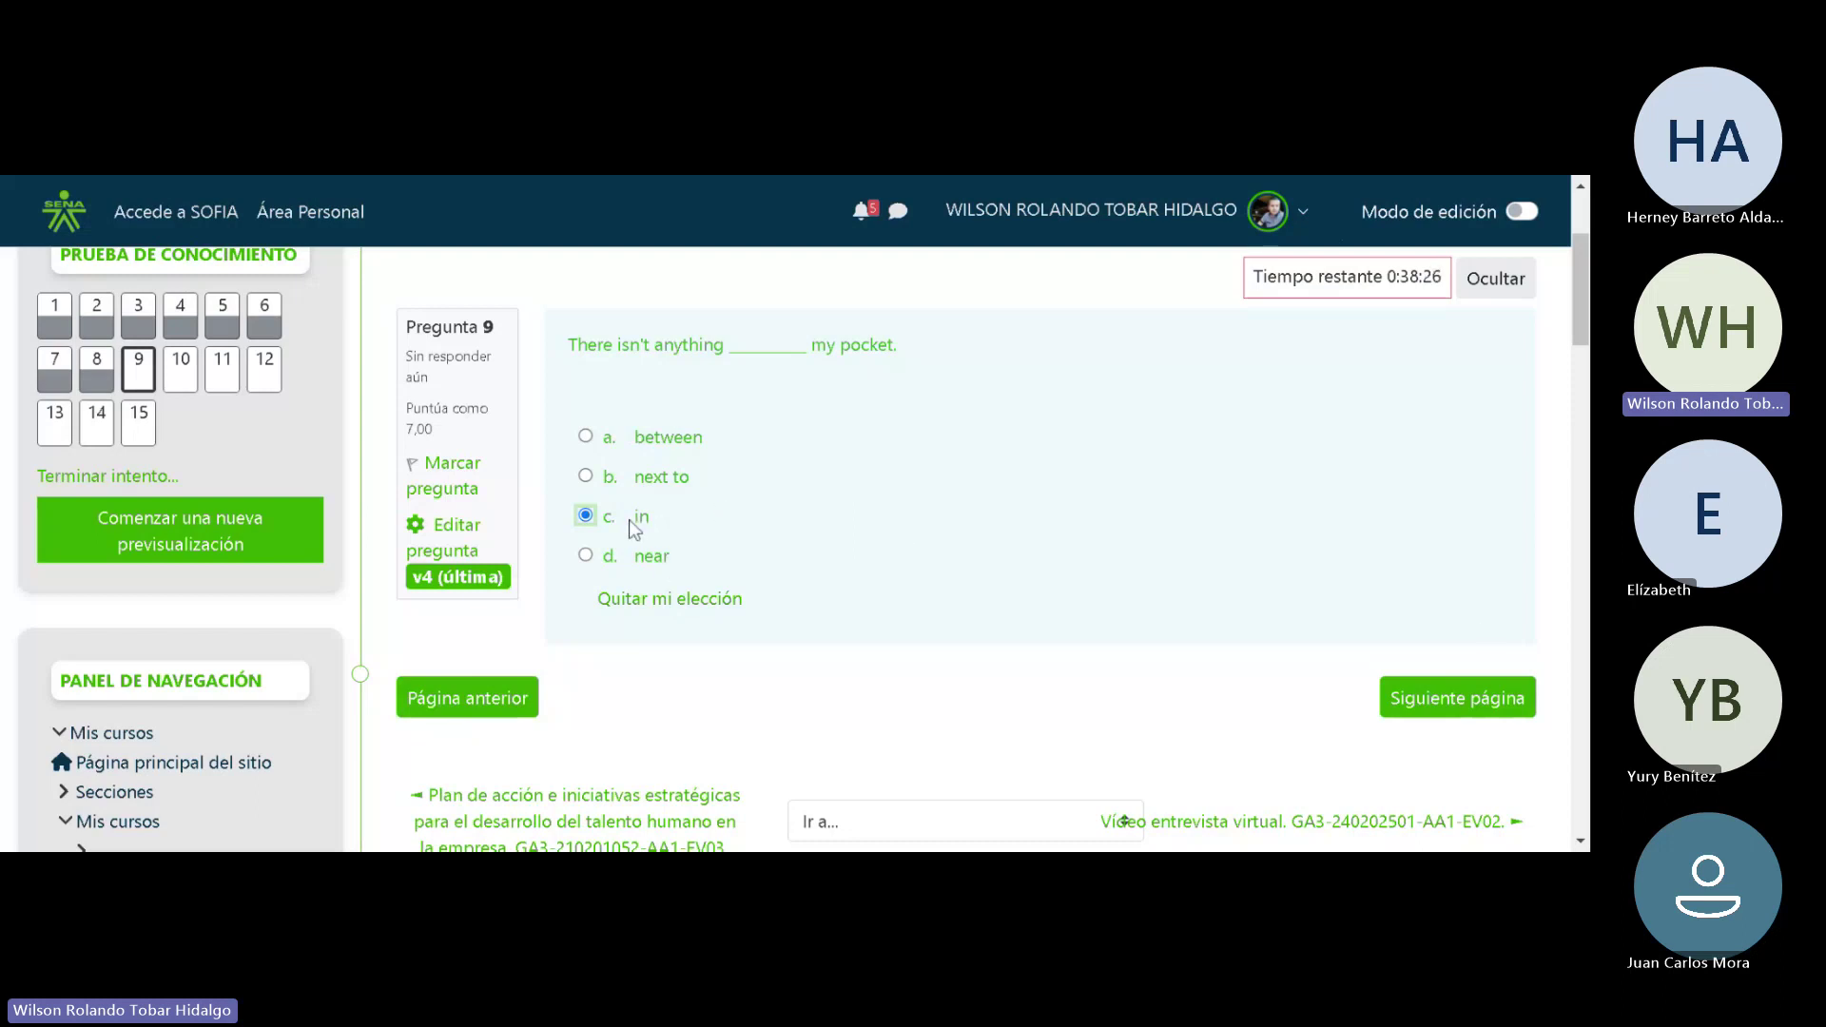
Move on to question 10 and answer "Our house is ___ to the supermarket" with "next"
left_click(1438, 706)
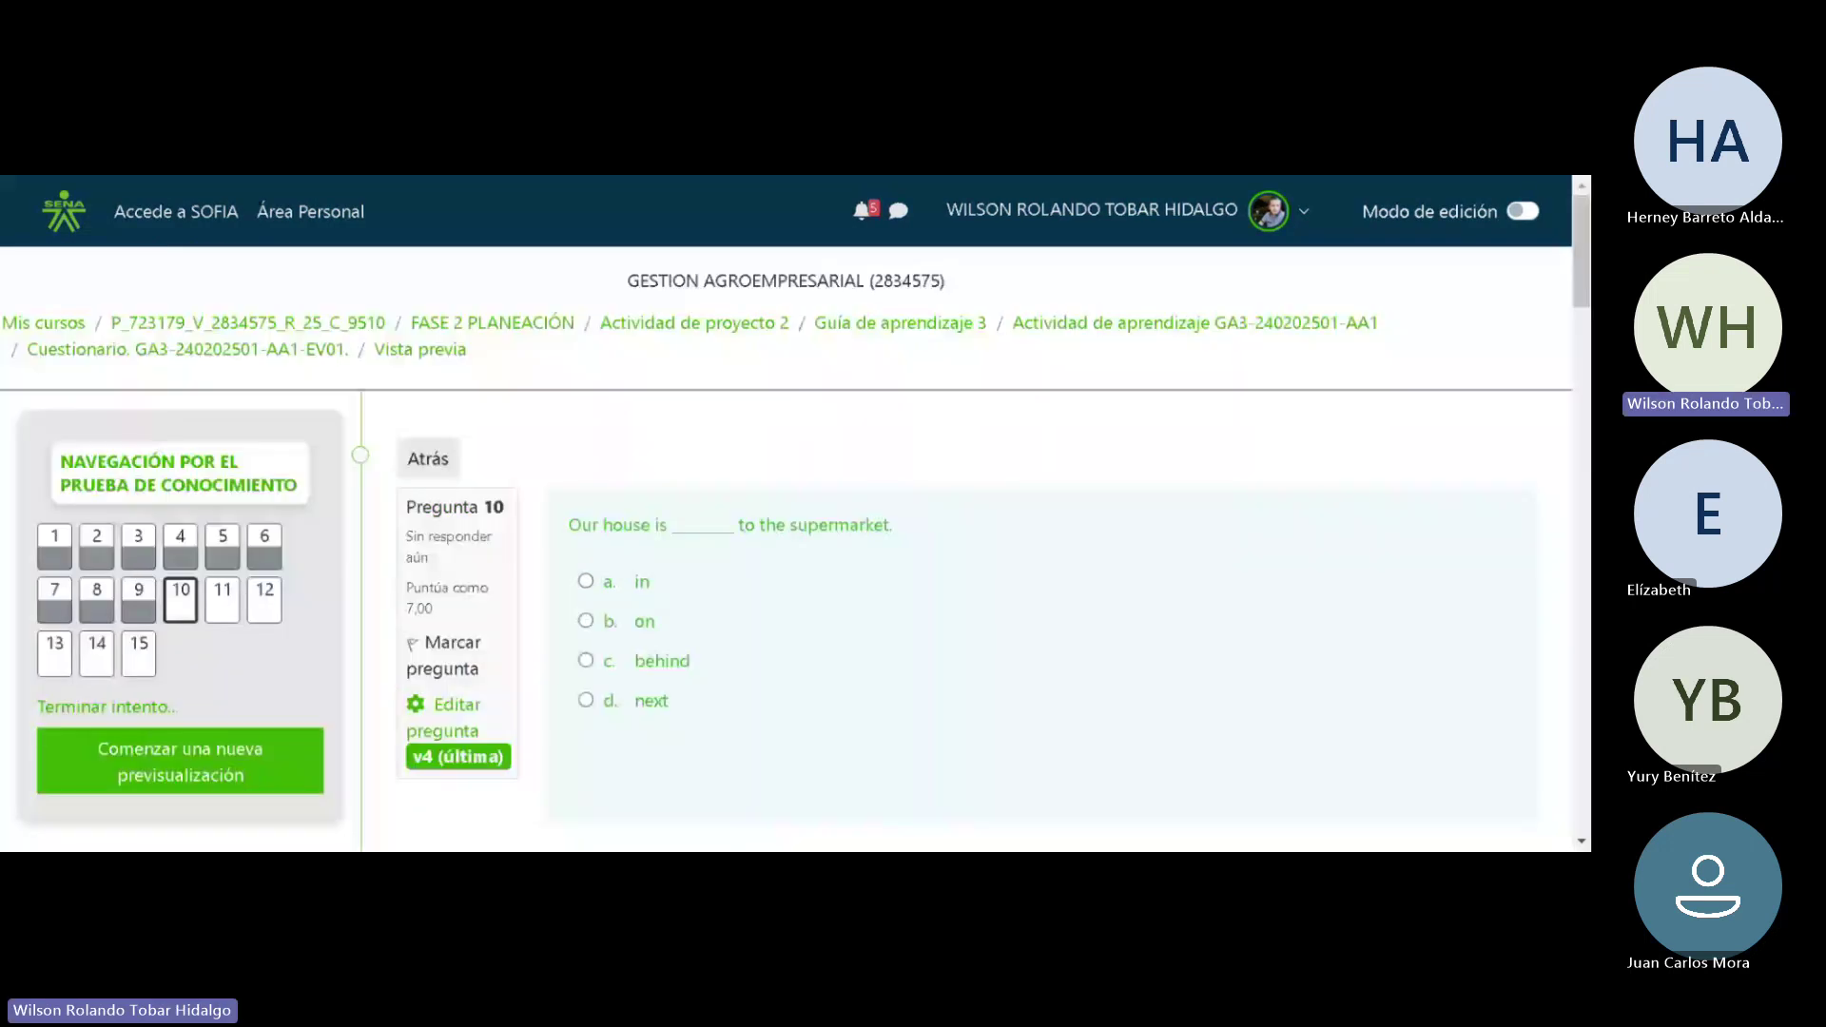
scroll(1579, 243, "down", 1)
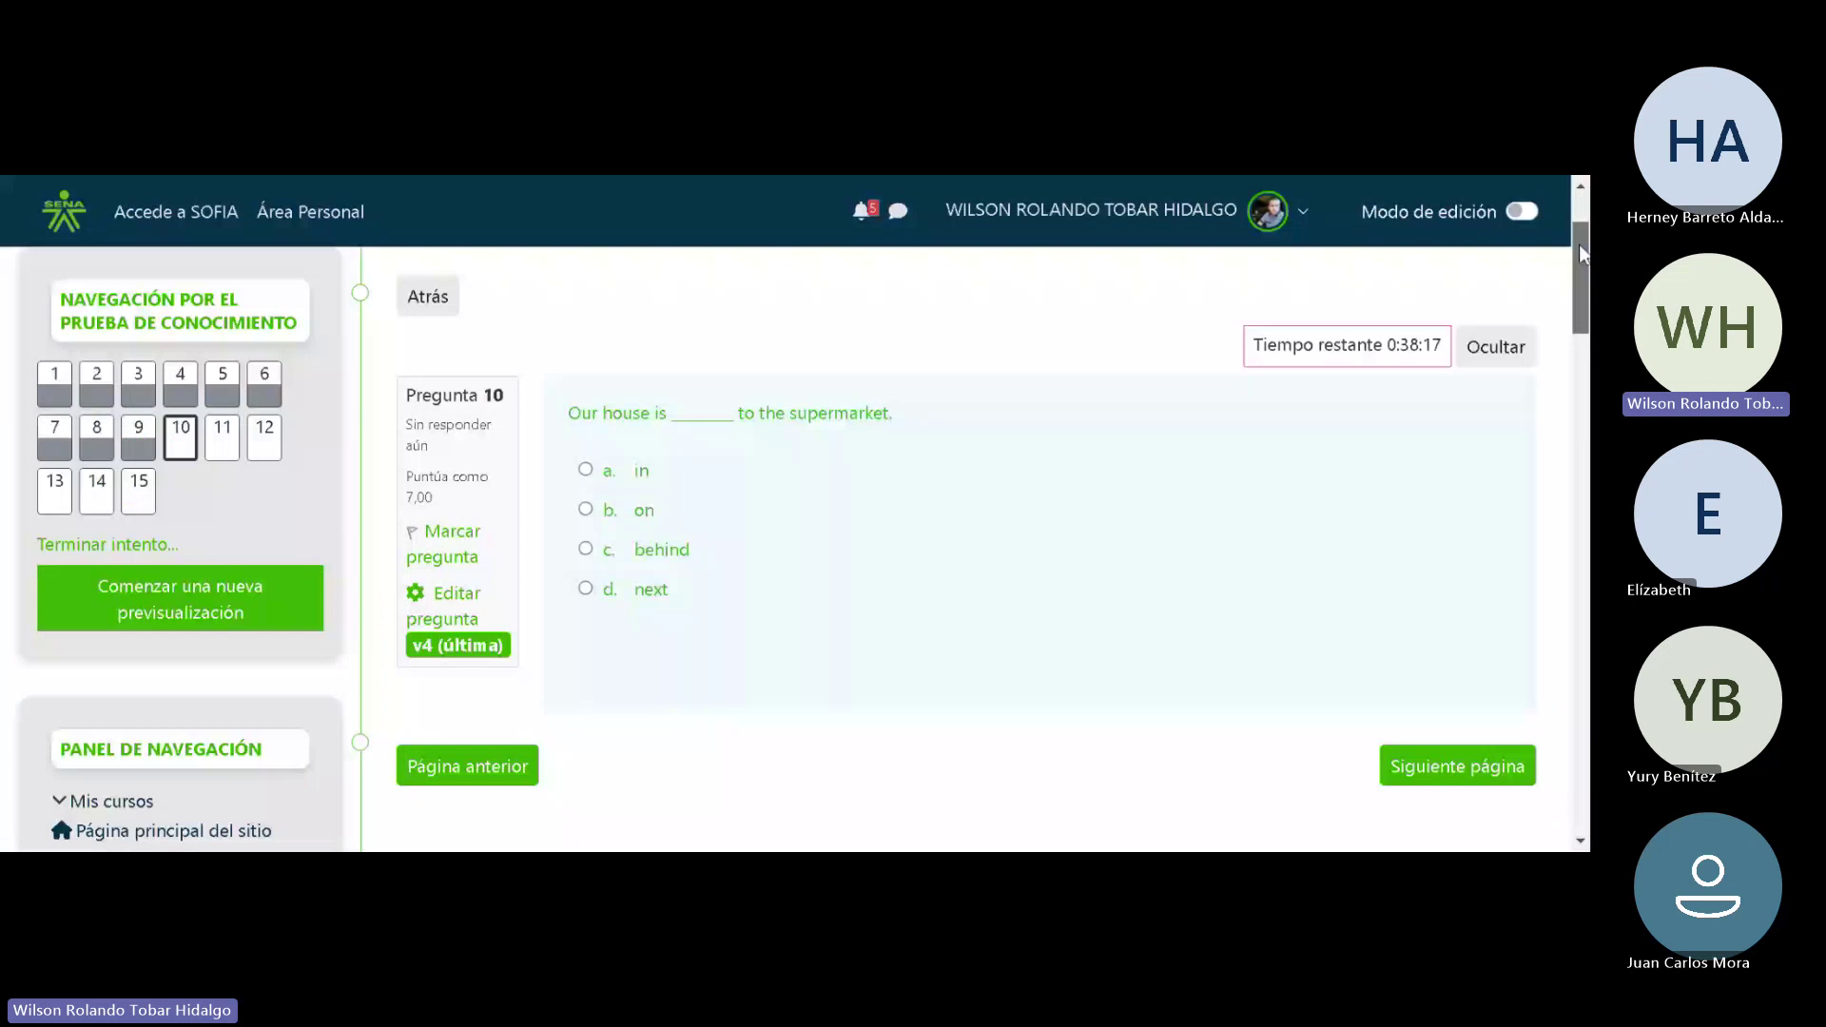
scroll(1579, 243, "down", 1)
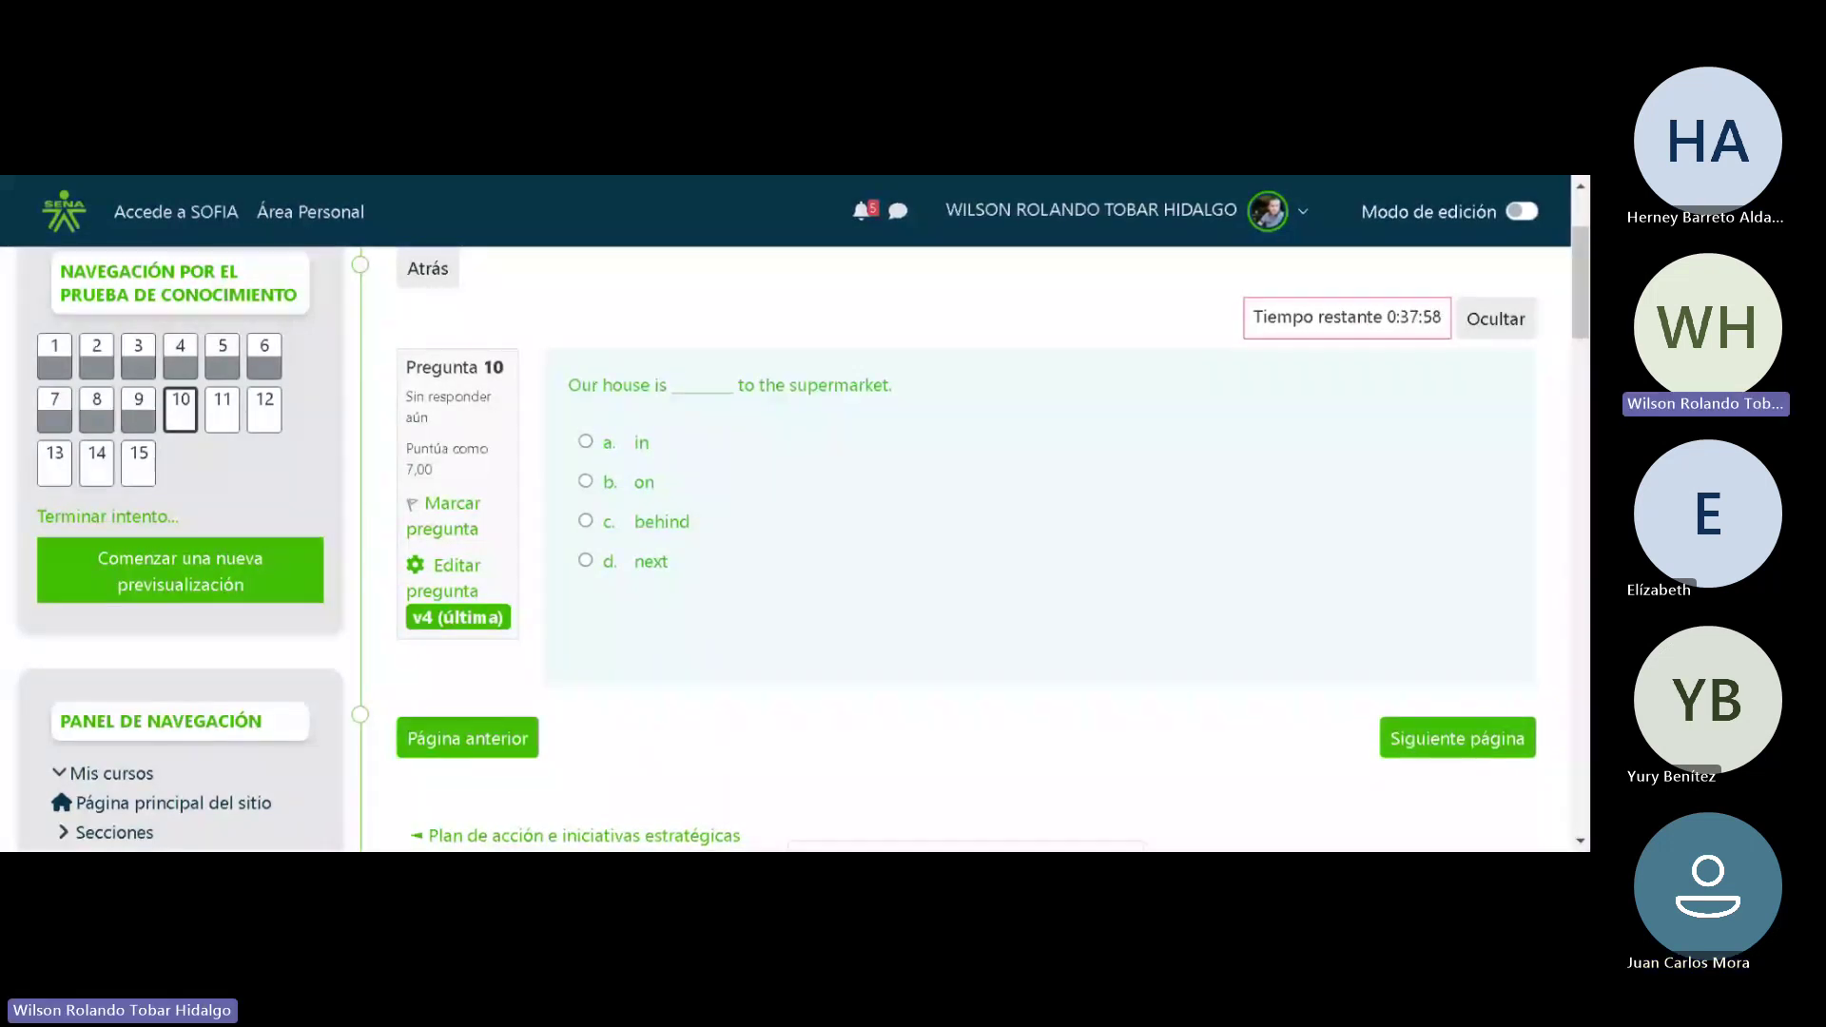
left_click(585, 560)
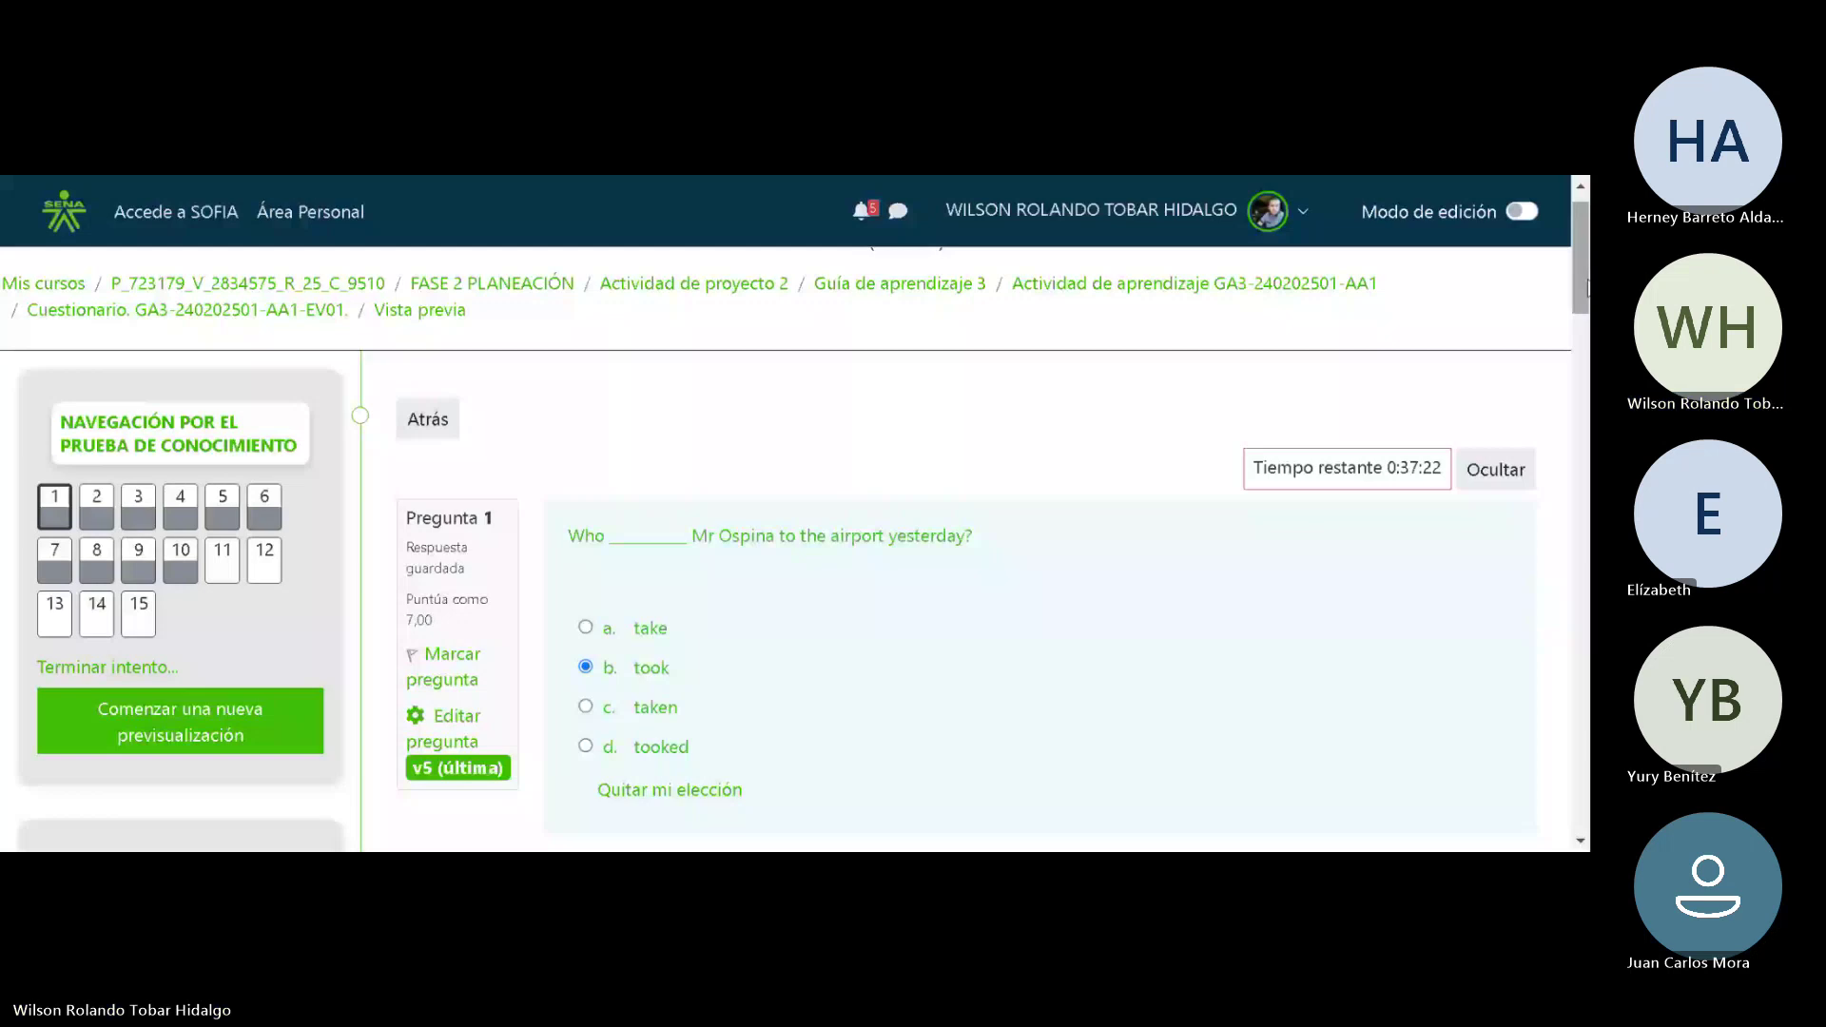
Review the saved answers page by page from question 1 through question 4
scroll(1447, 754, "down", 2)
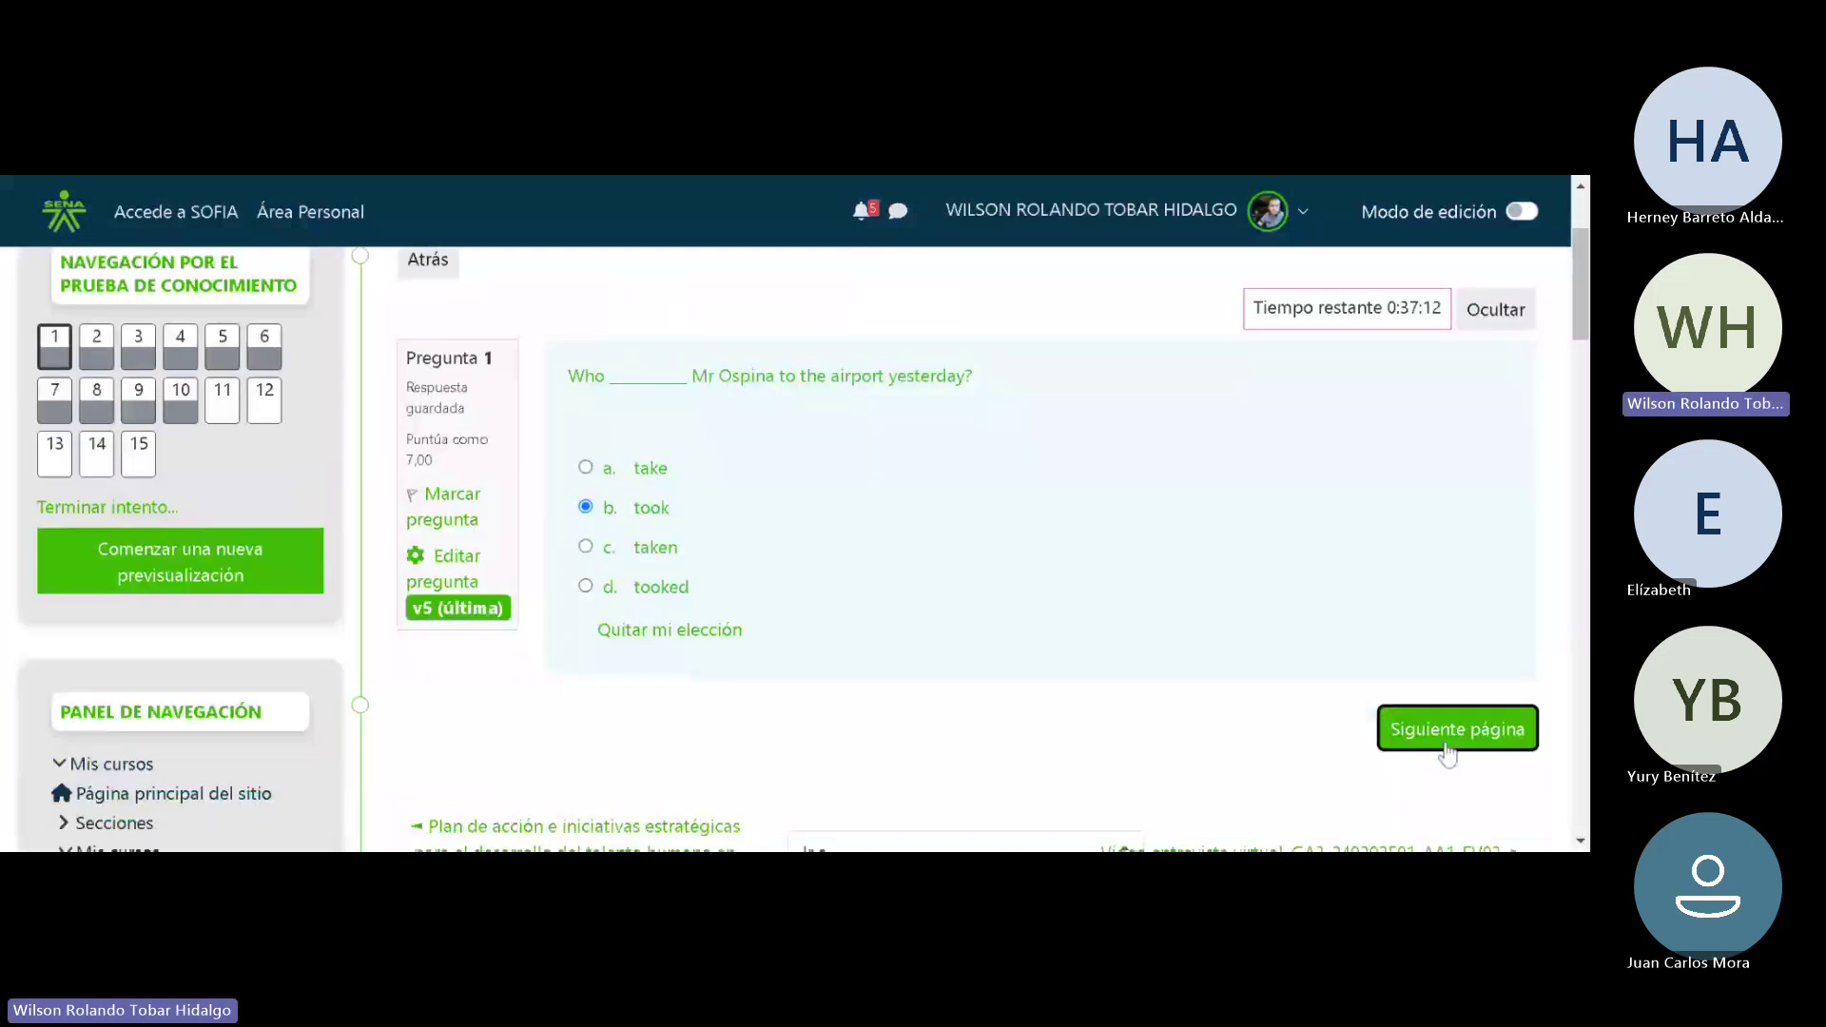
left_click(1447, 750)
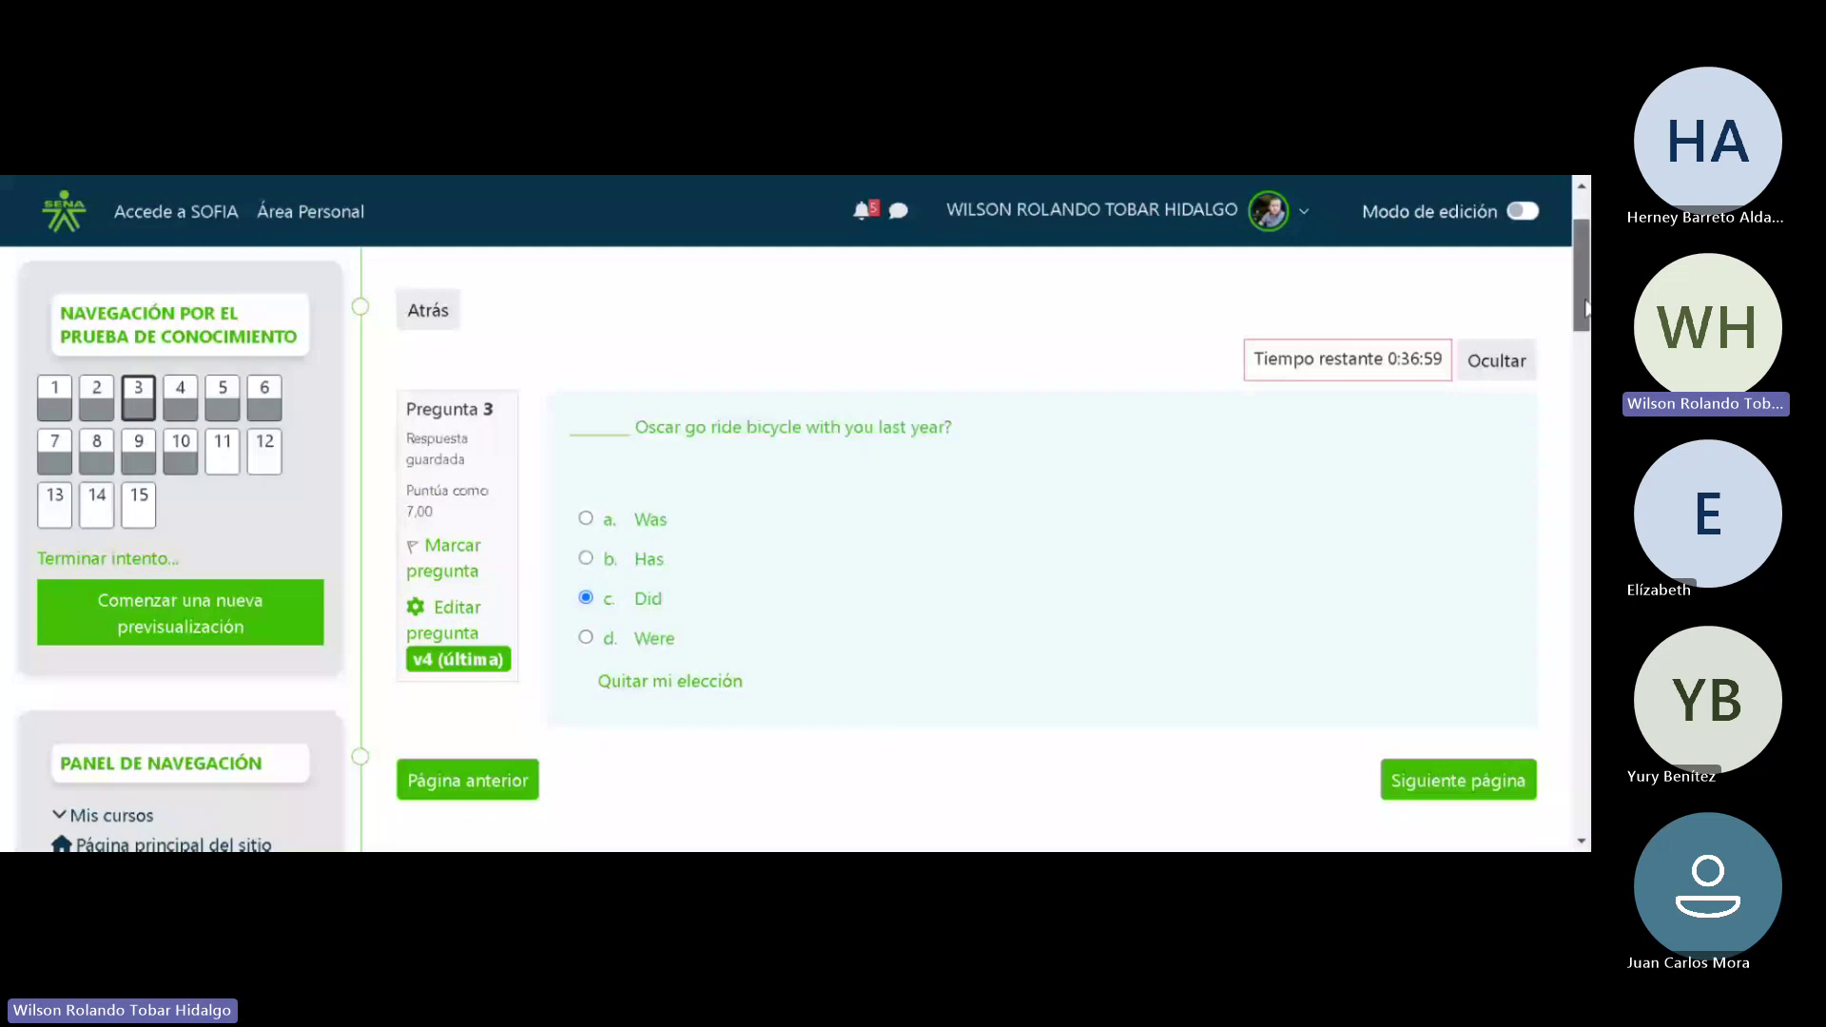
scroll(998, 478, "down", 1)
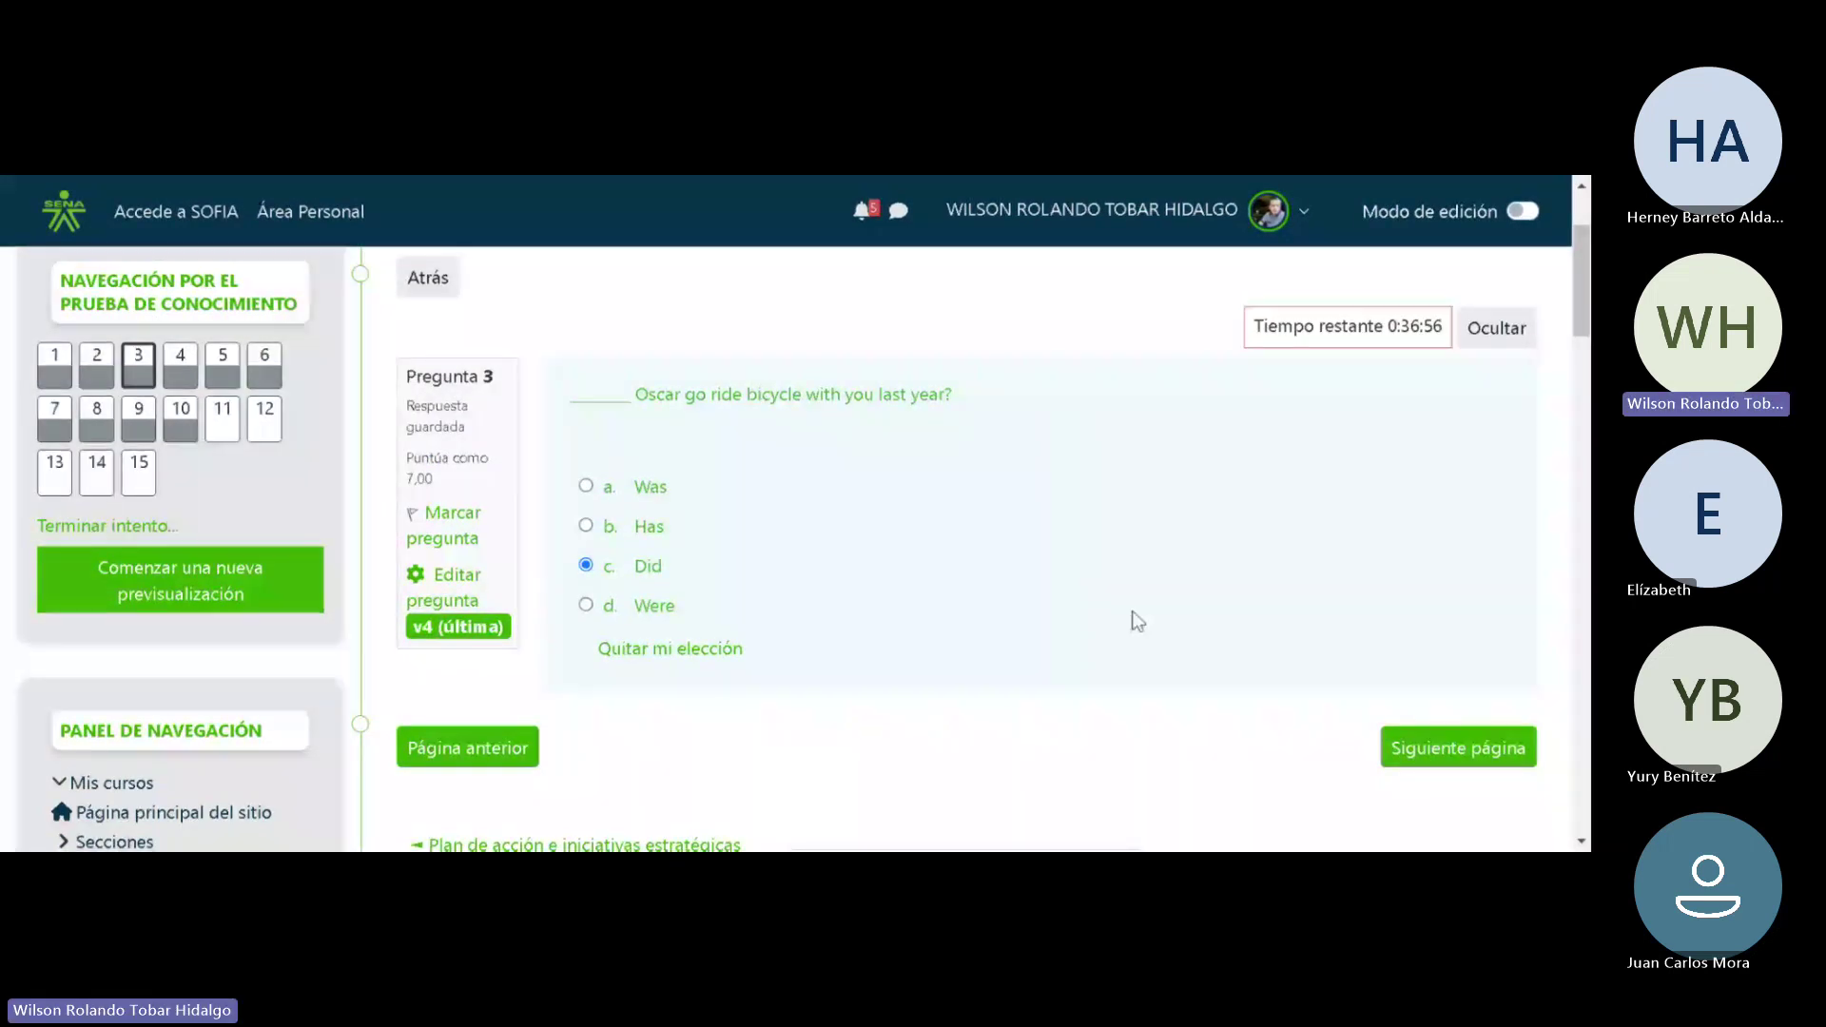
left_click(1458, 750)
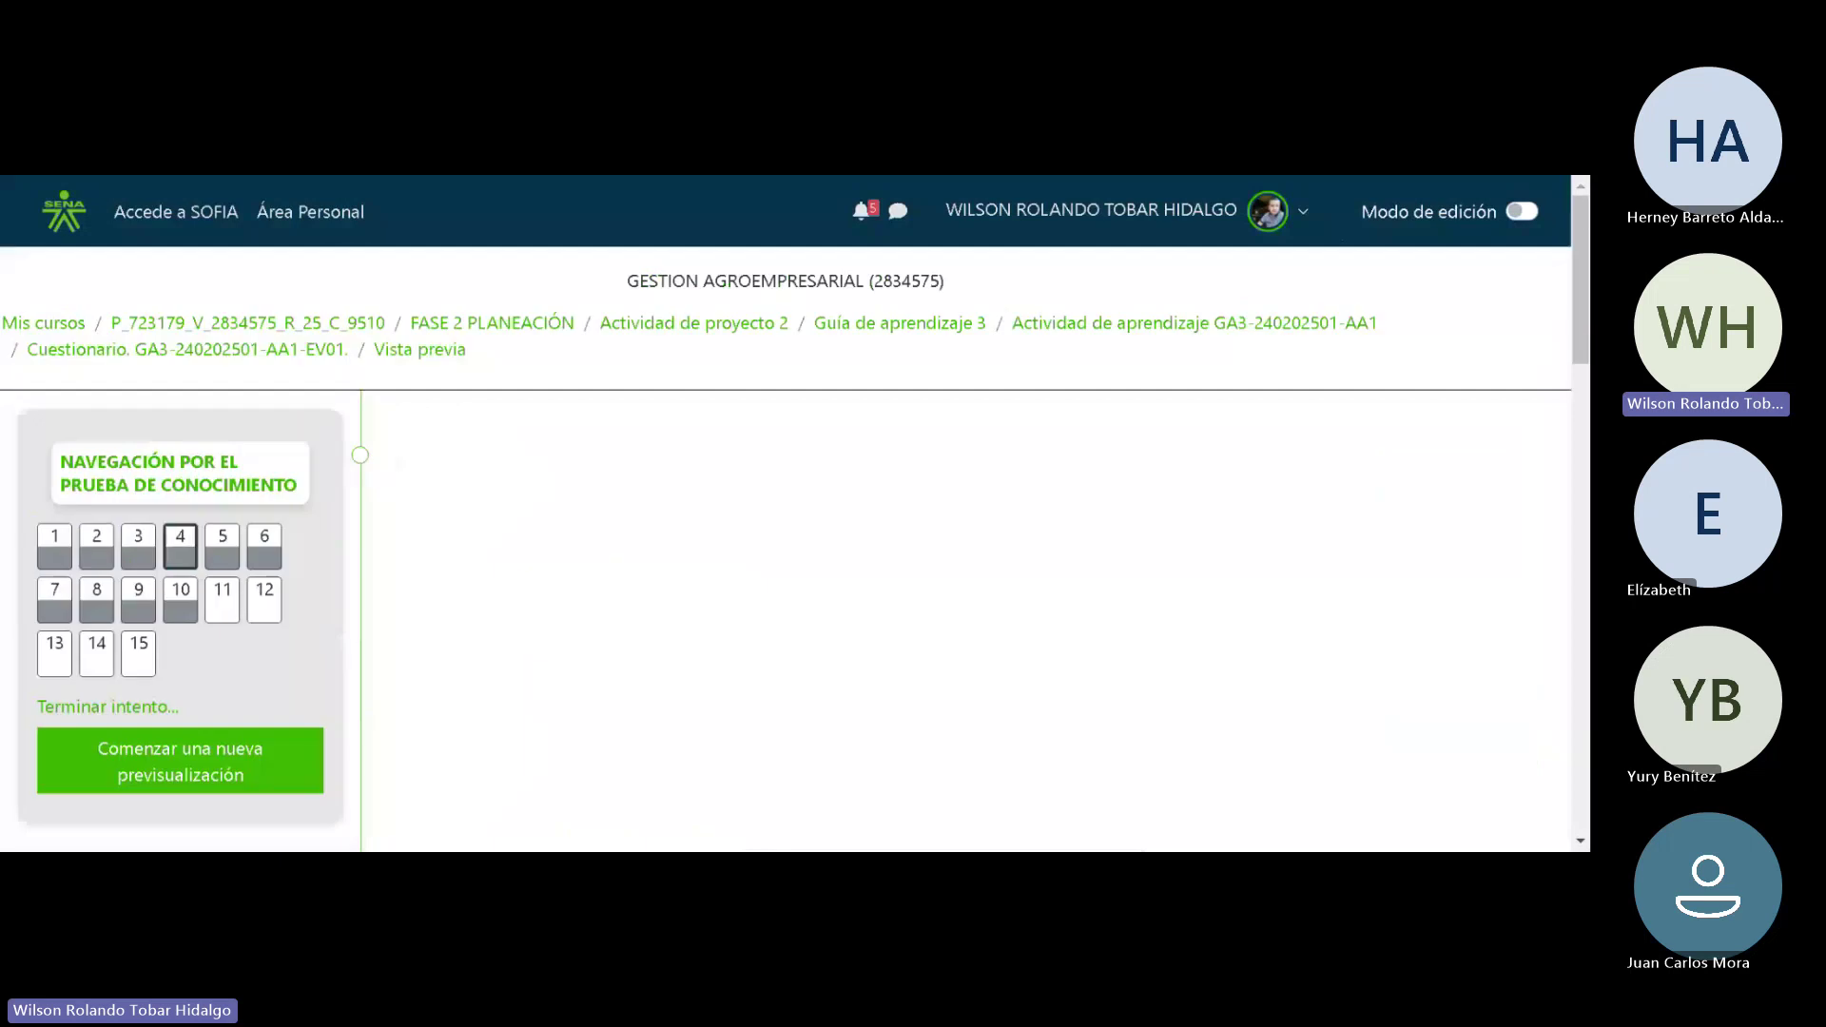
scroll(965, 547, "down", 1)
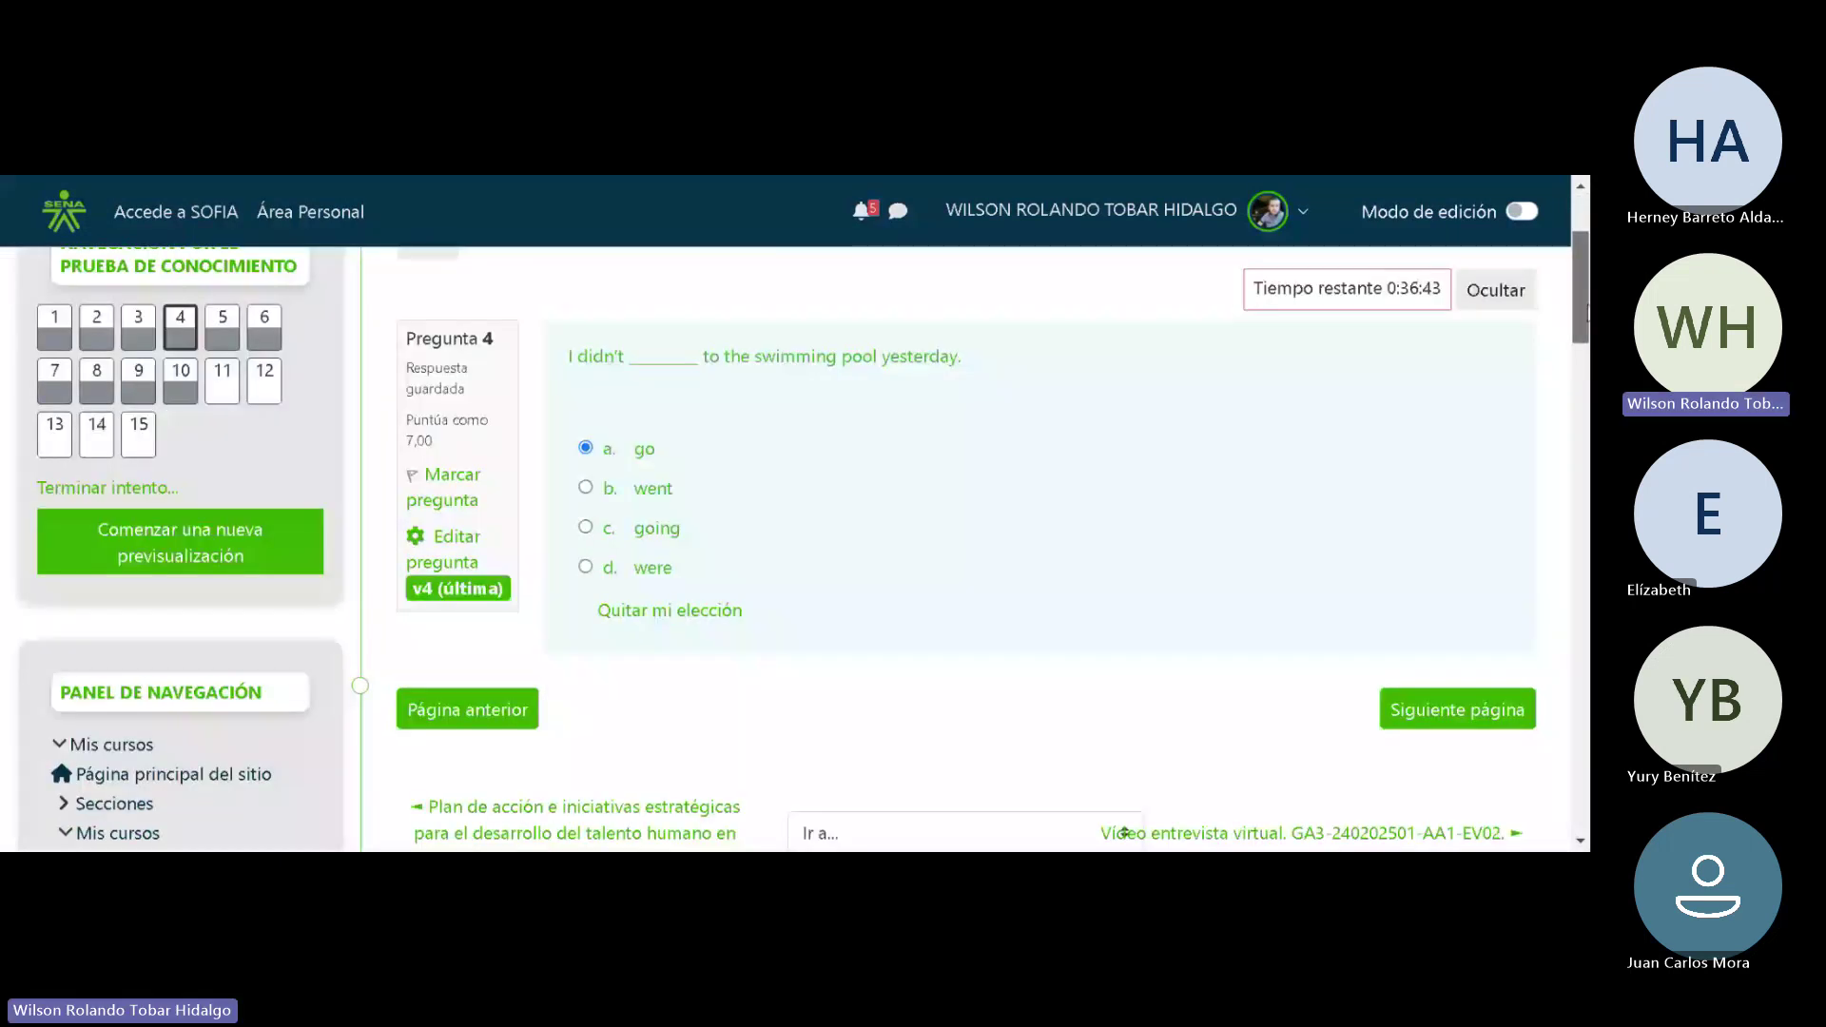
scroll(708, 433, "down", 1)
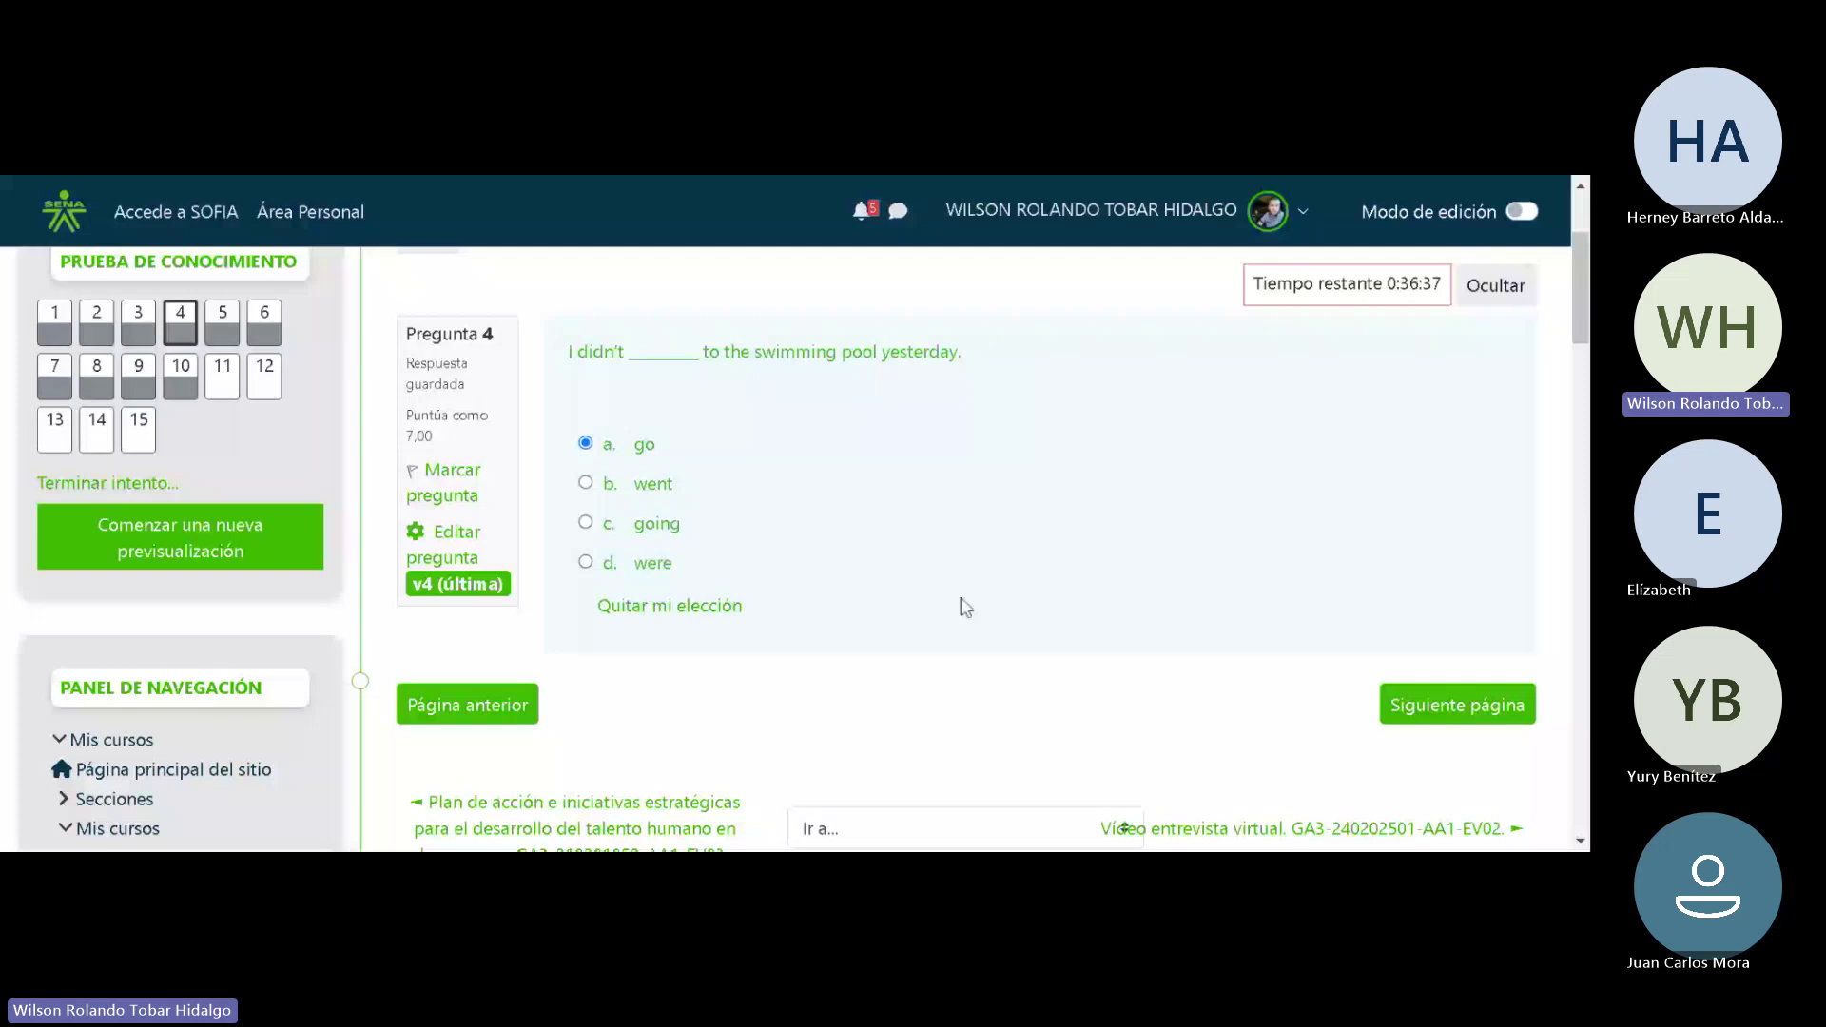
Review the saved answers of questions 5 to 9 and continue to question 10
left_click(1435, 713)
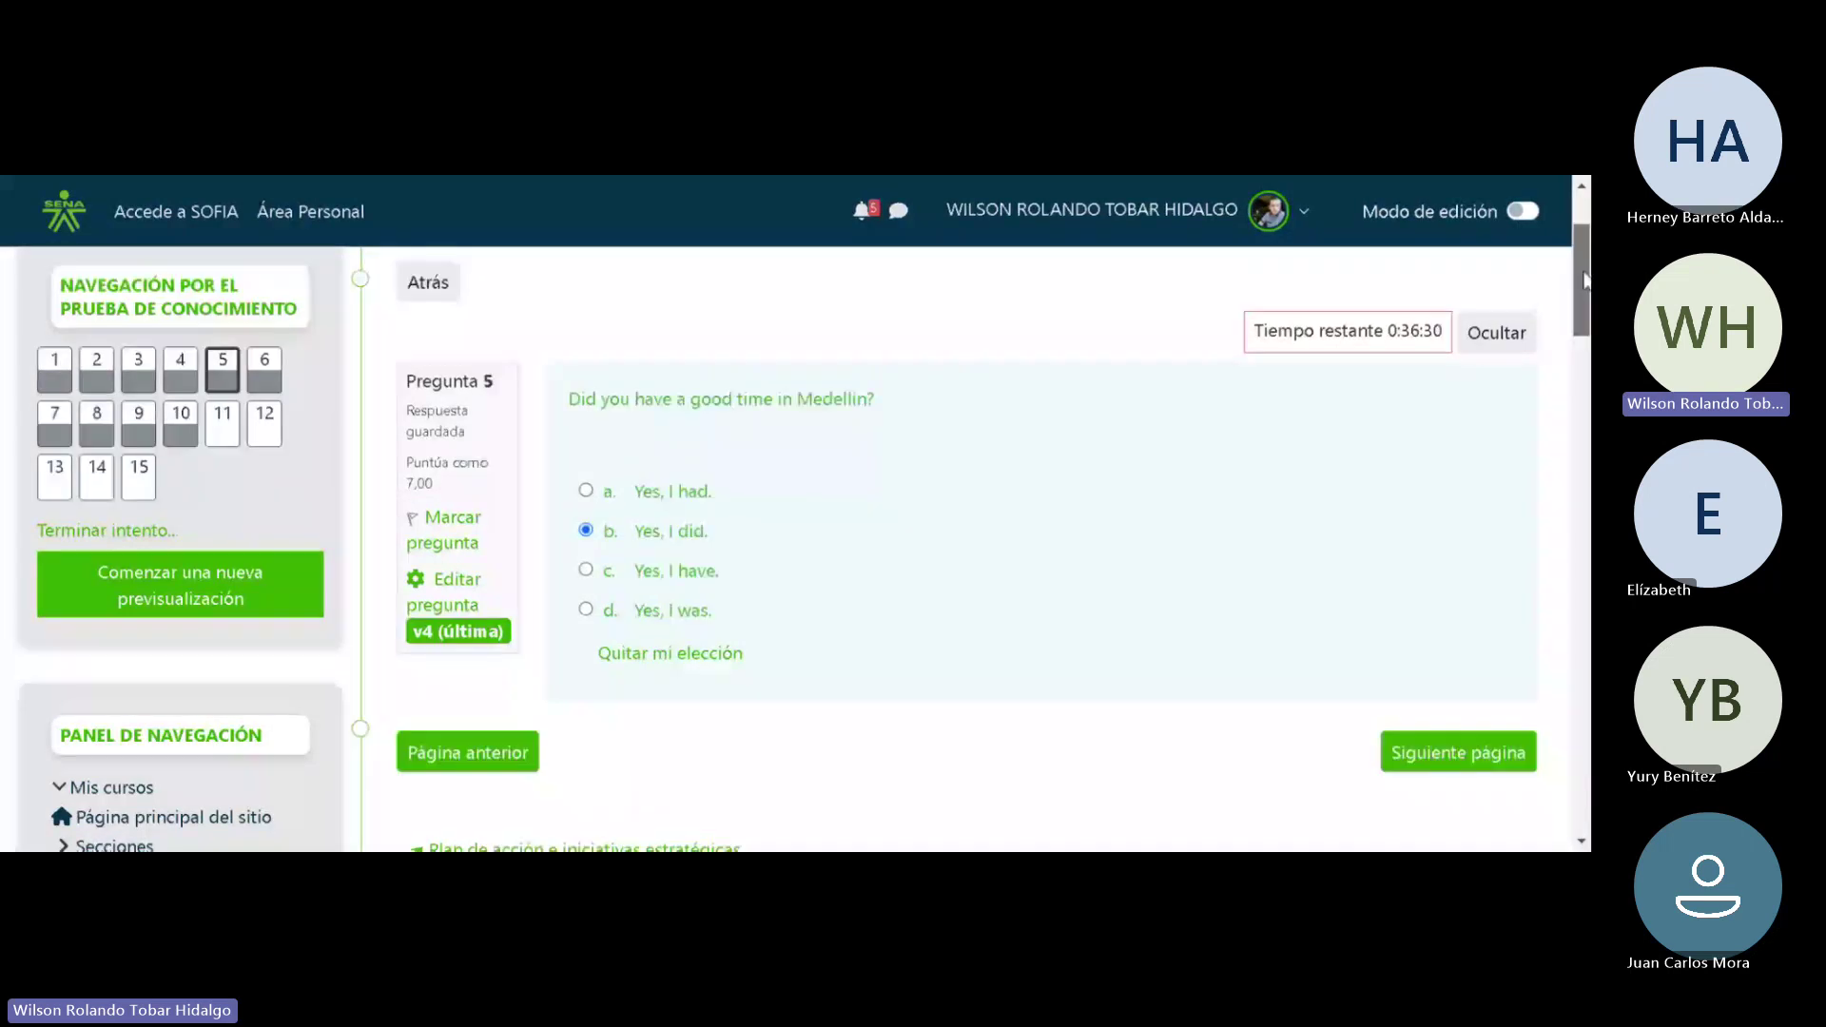
left_click_drag(1583, 279, 1583, 282)
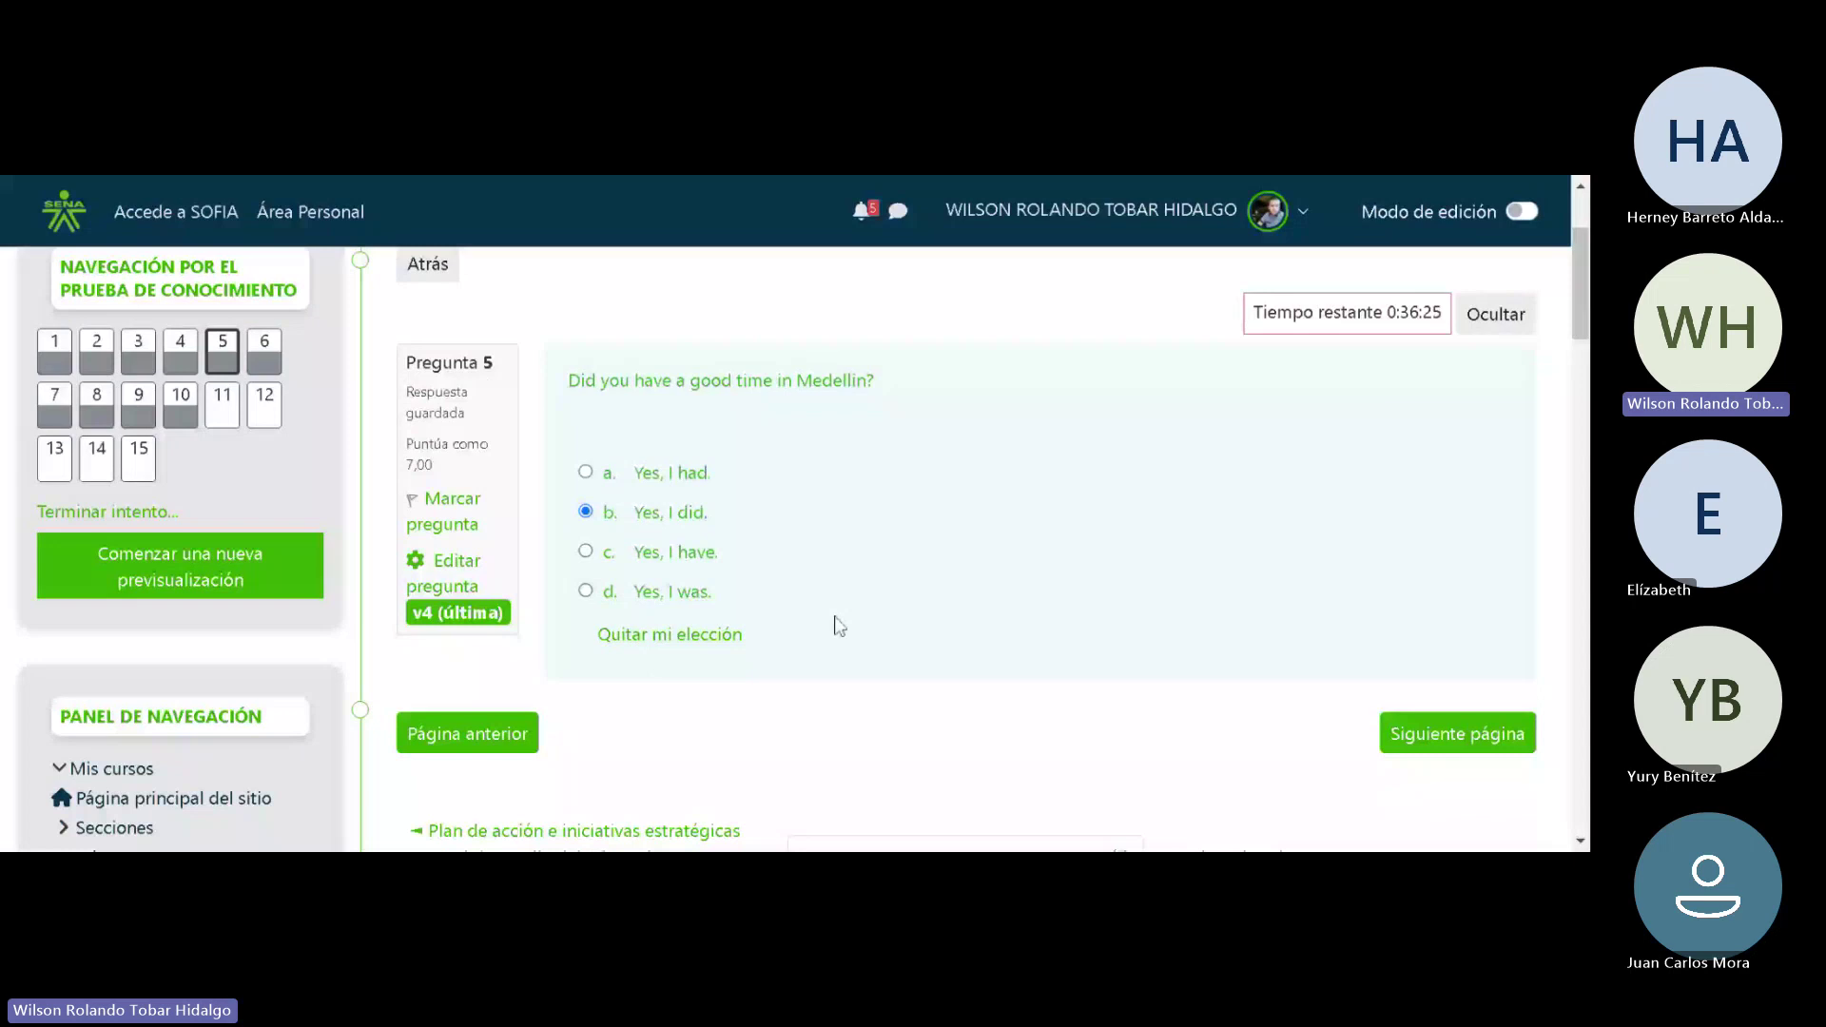
left_click(1453, 752)
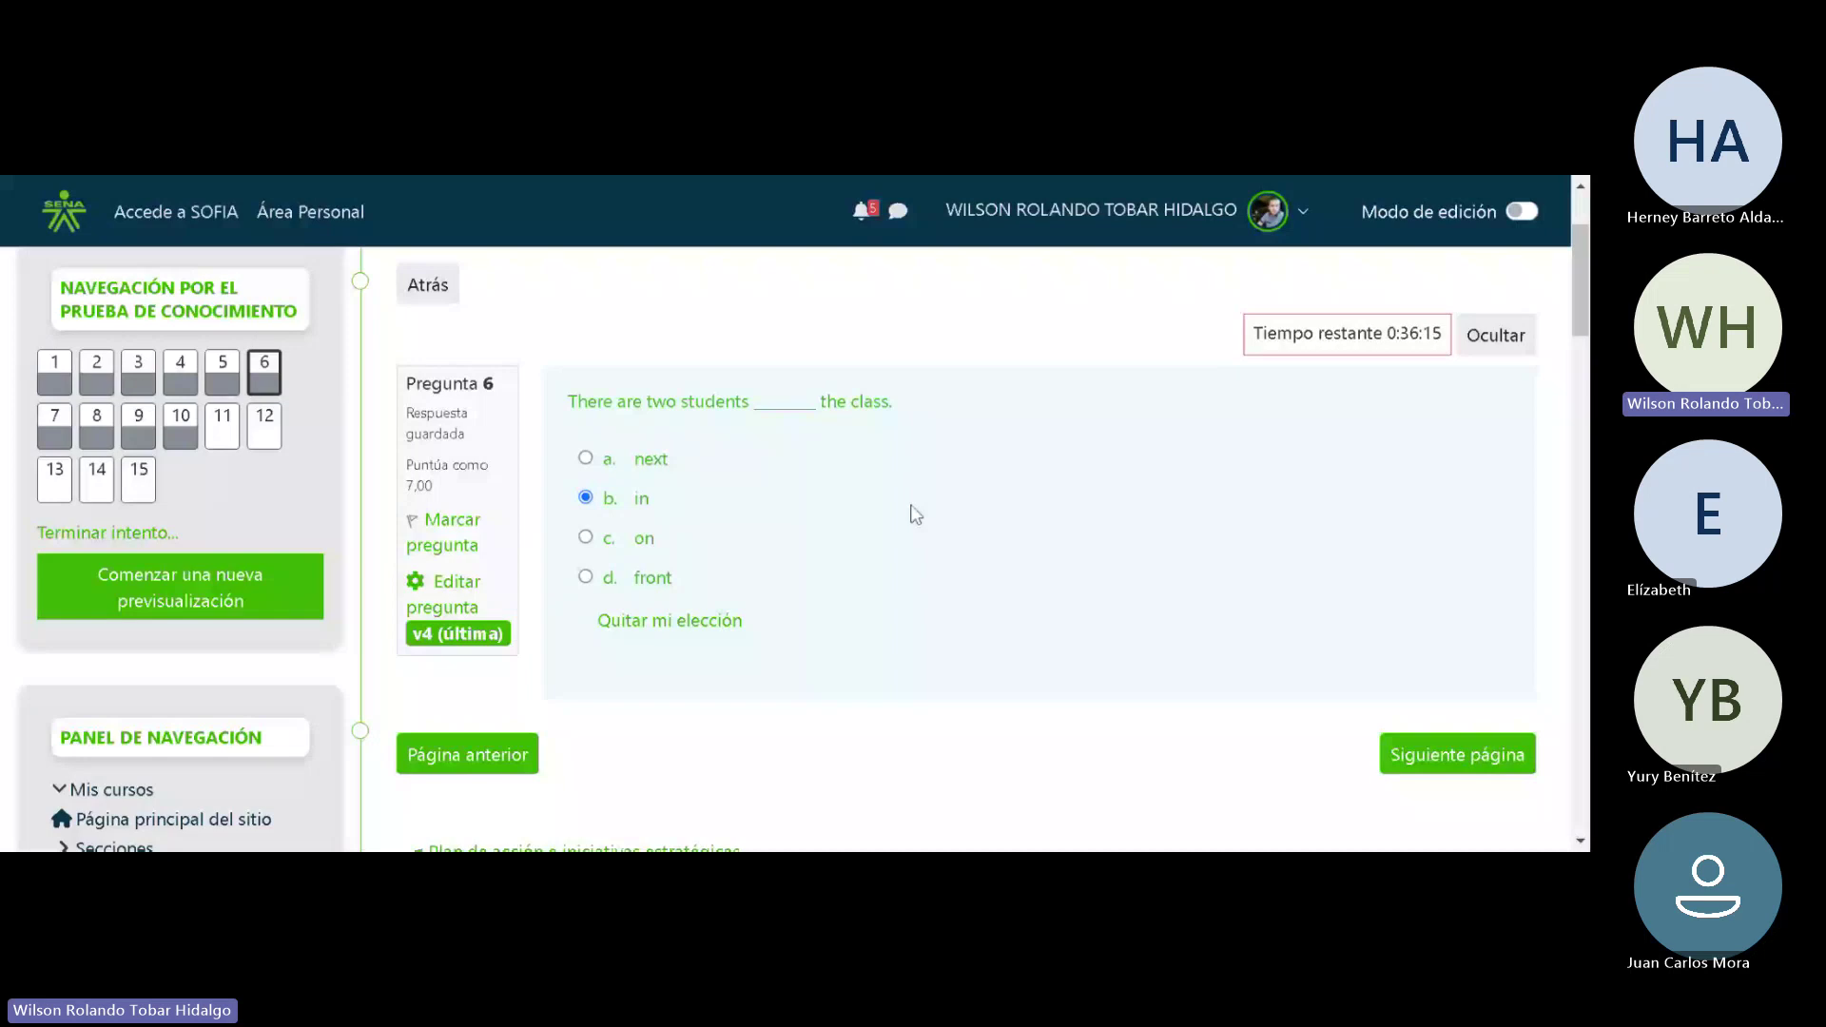
left_click(1423, 764)
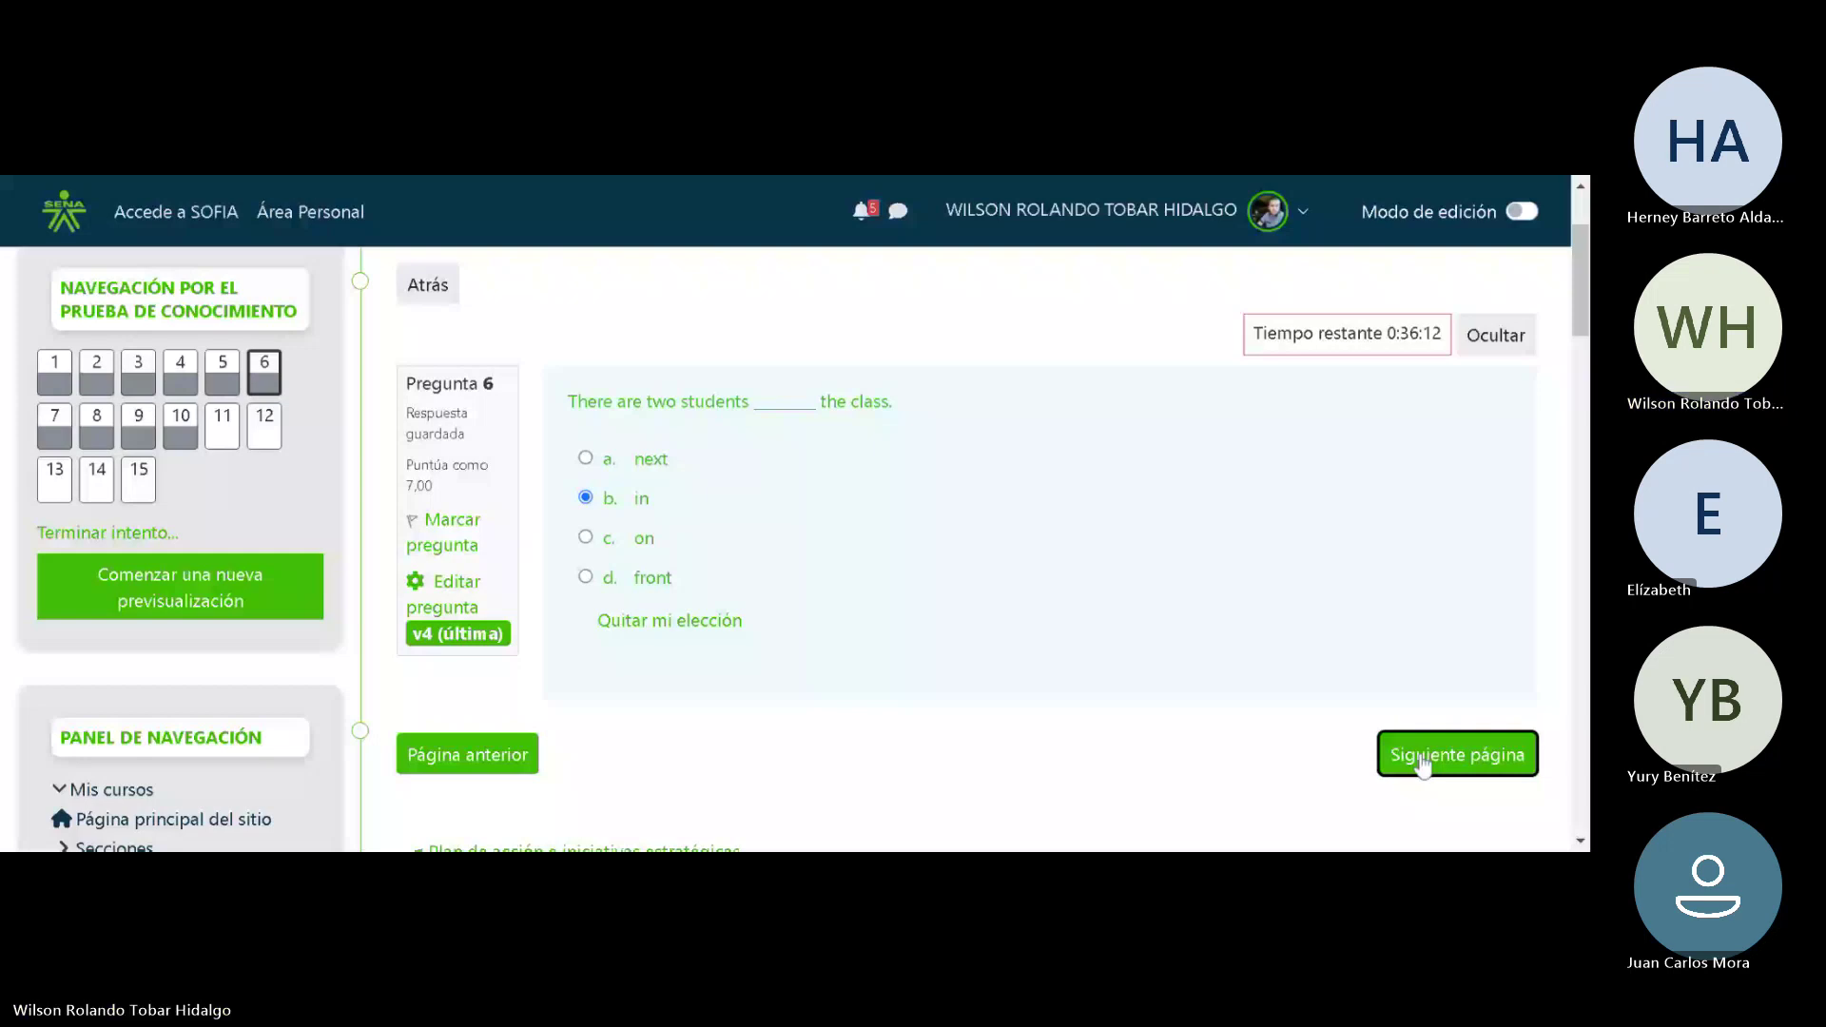
left_click(1422, 764)
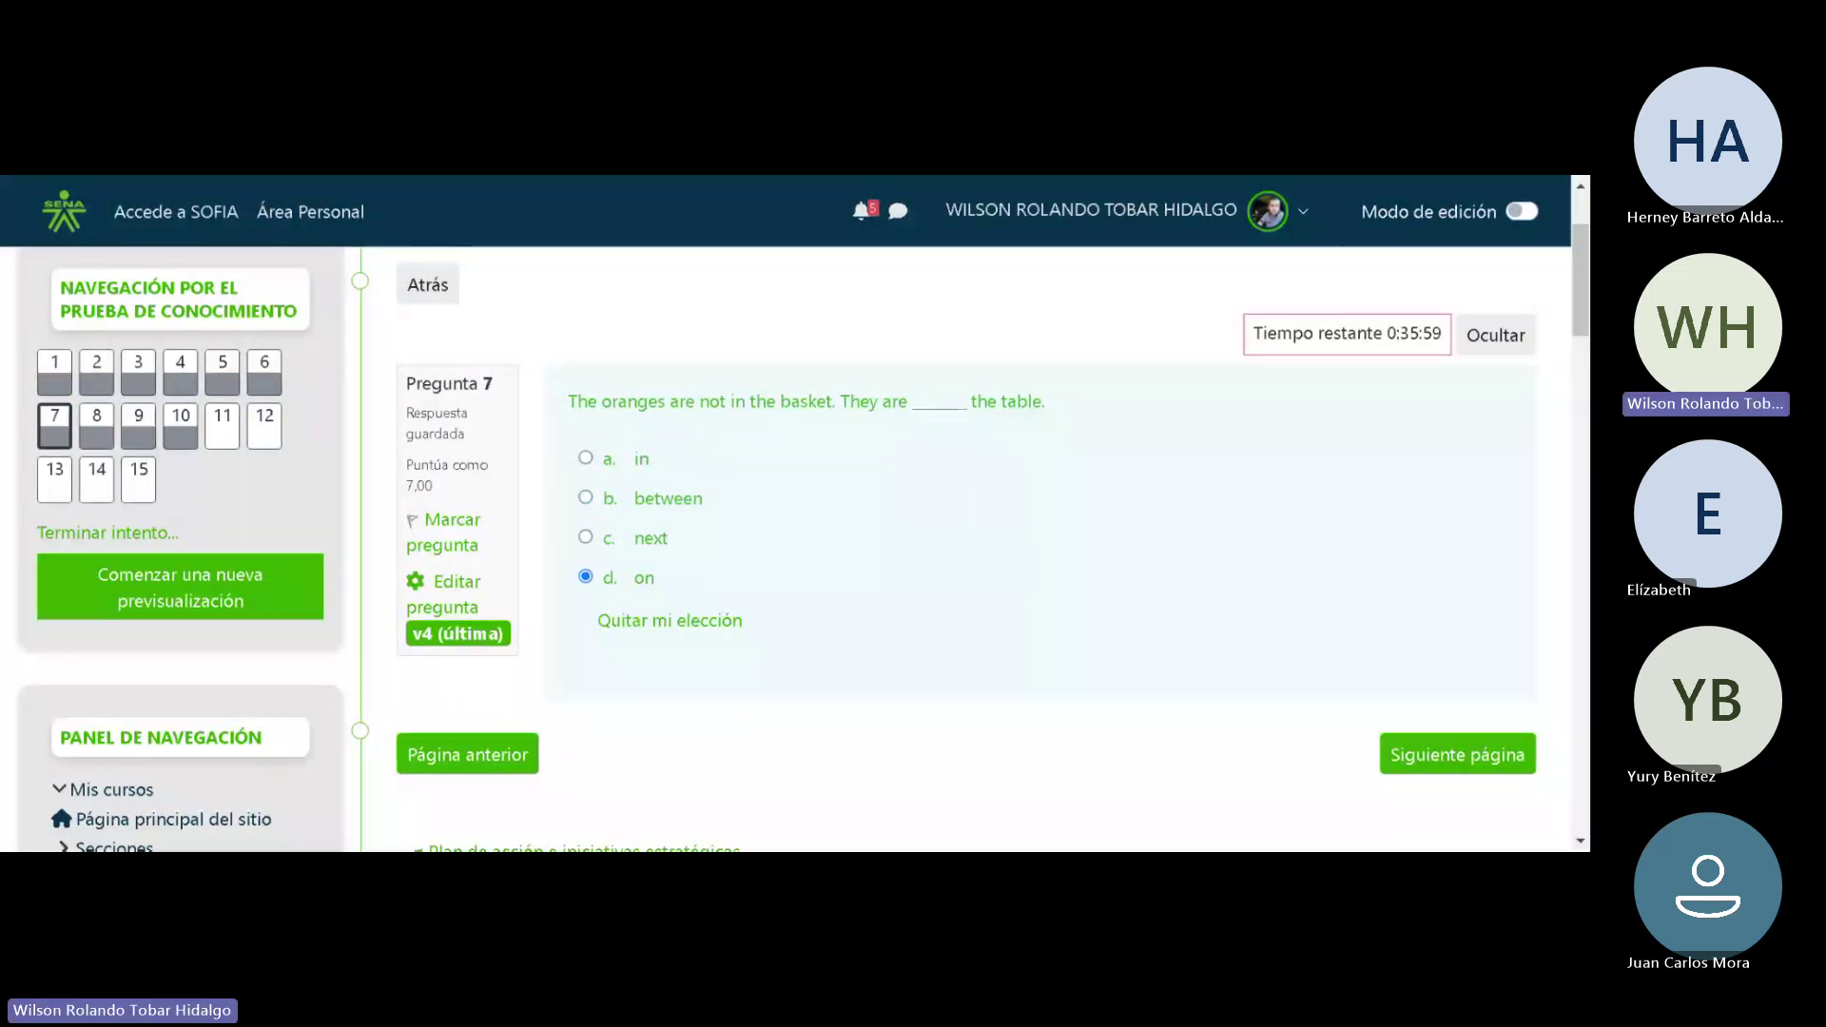
left_click(1426, 765)
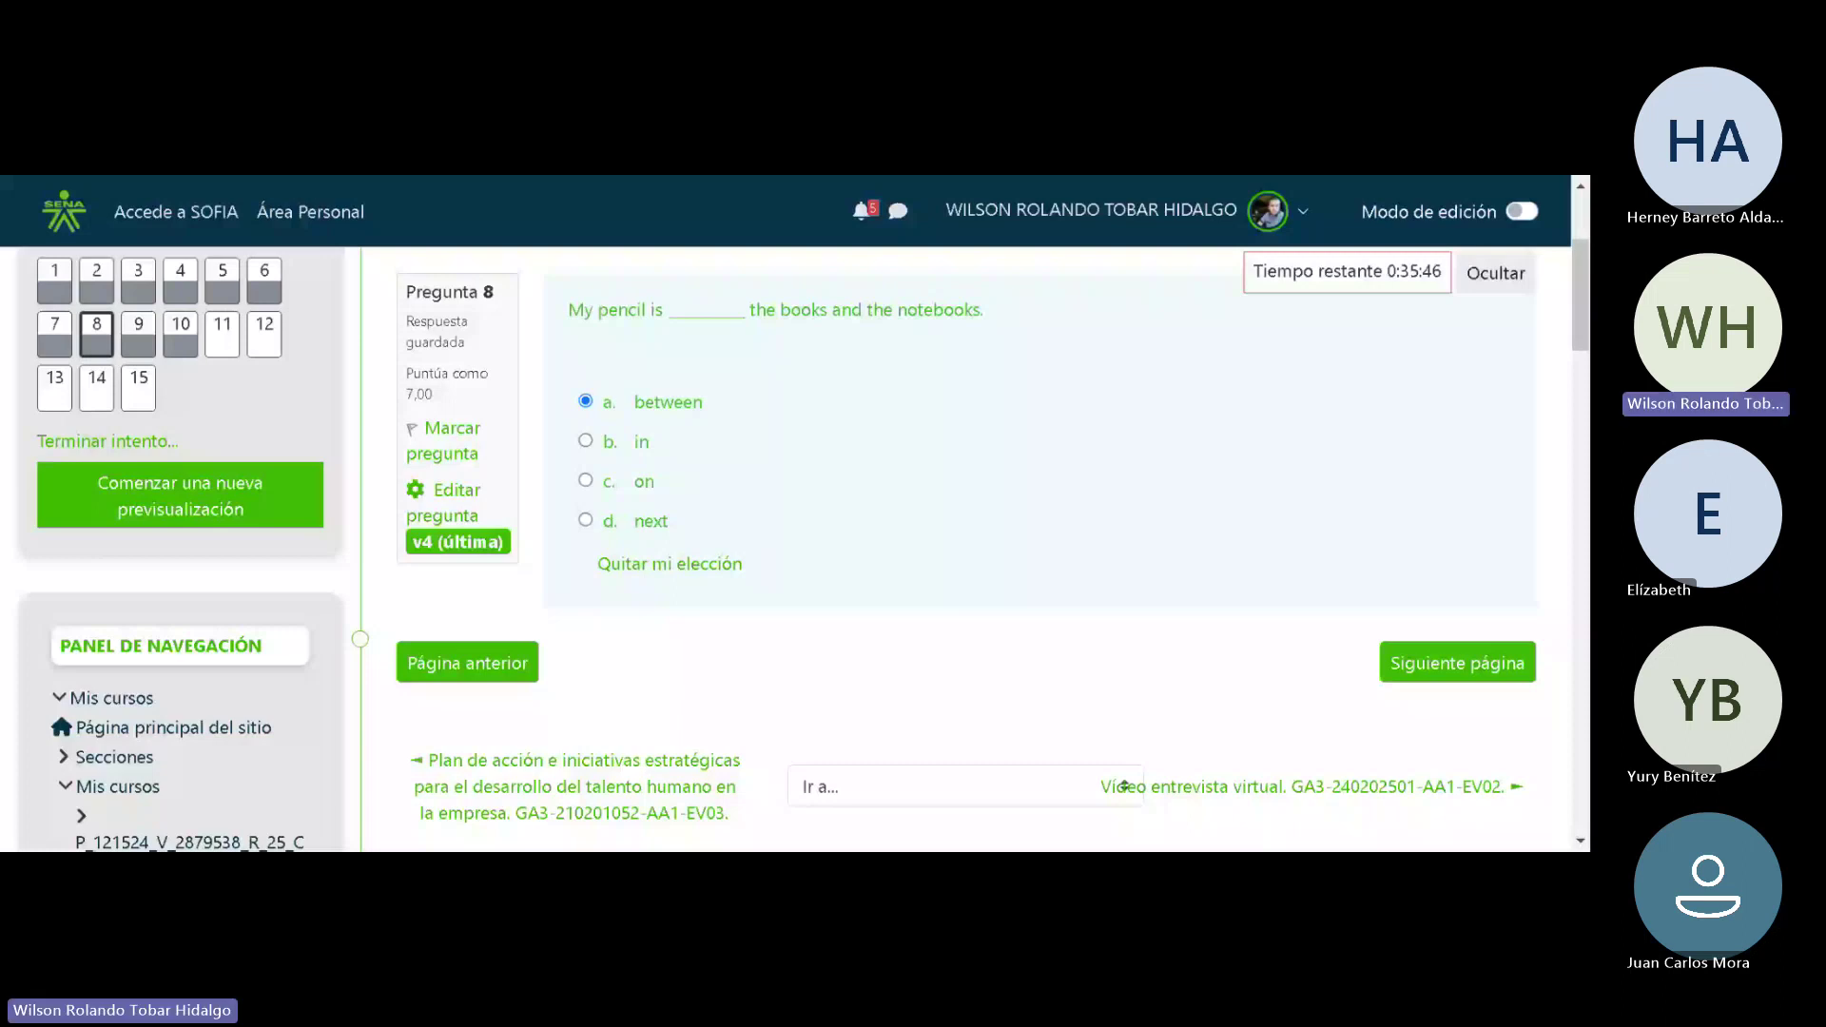
left_click(1439, 677)
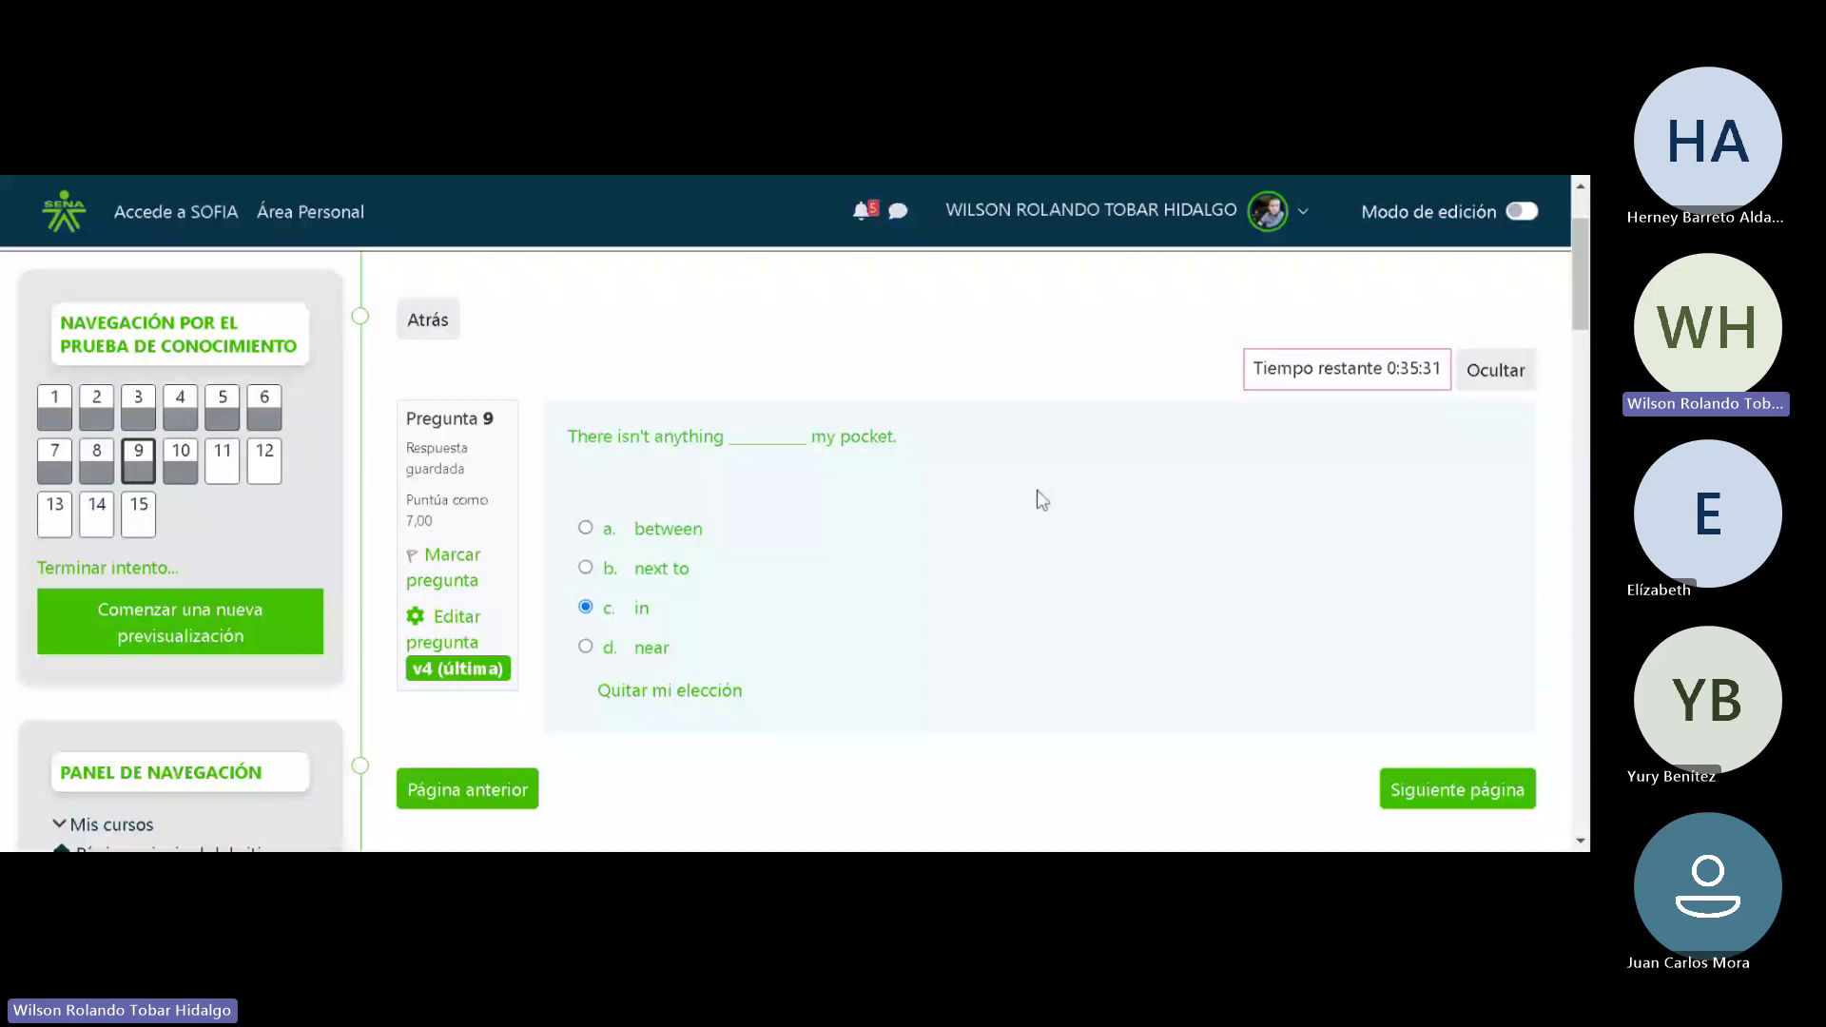
left_click(1450, 797)
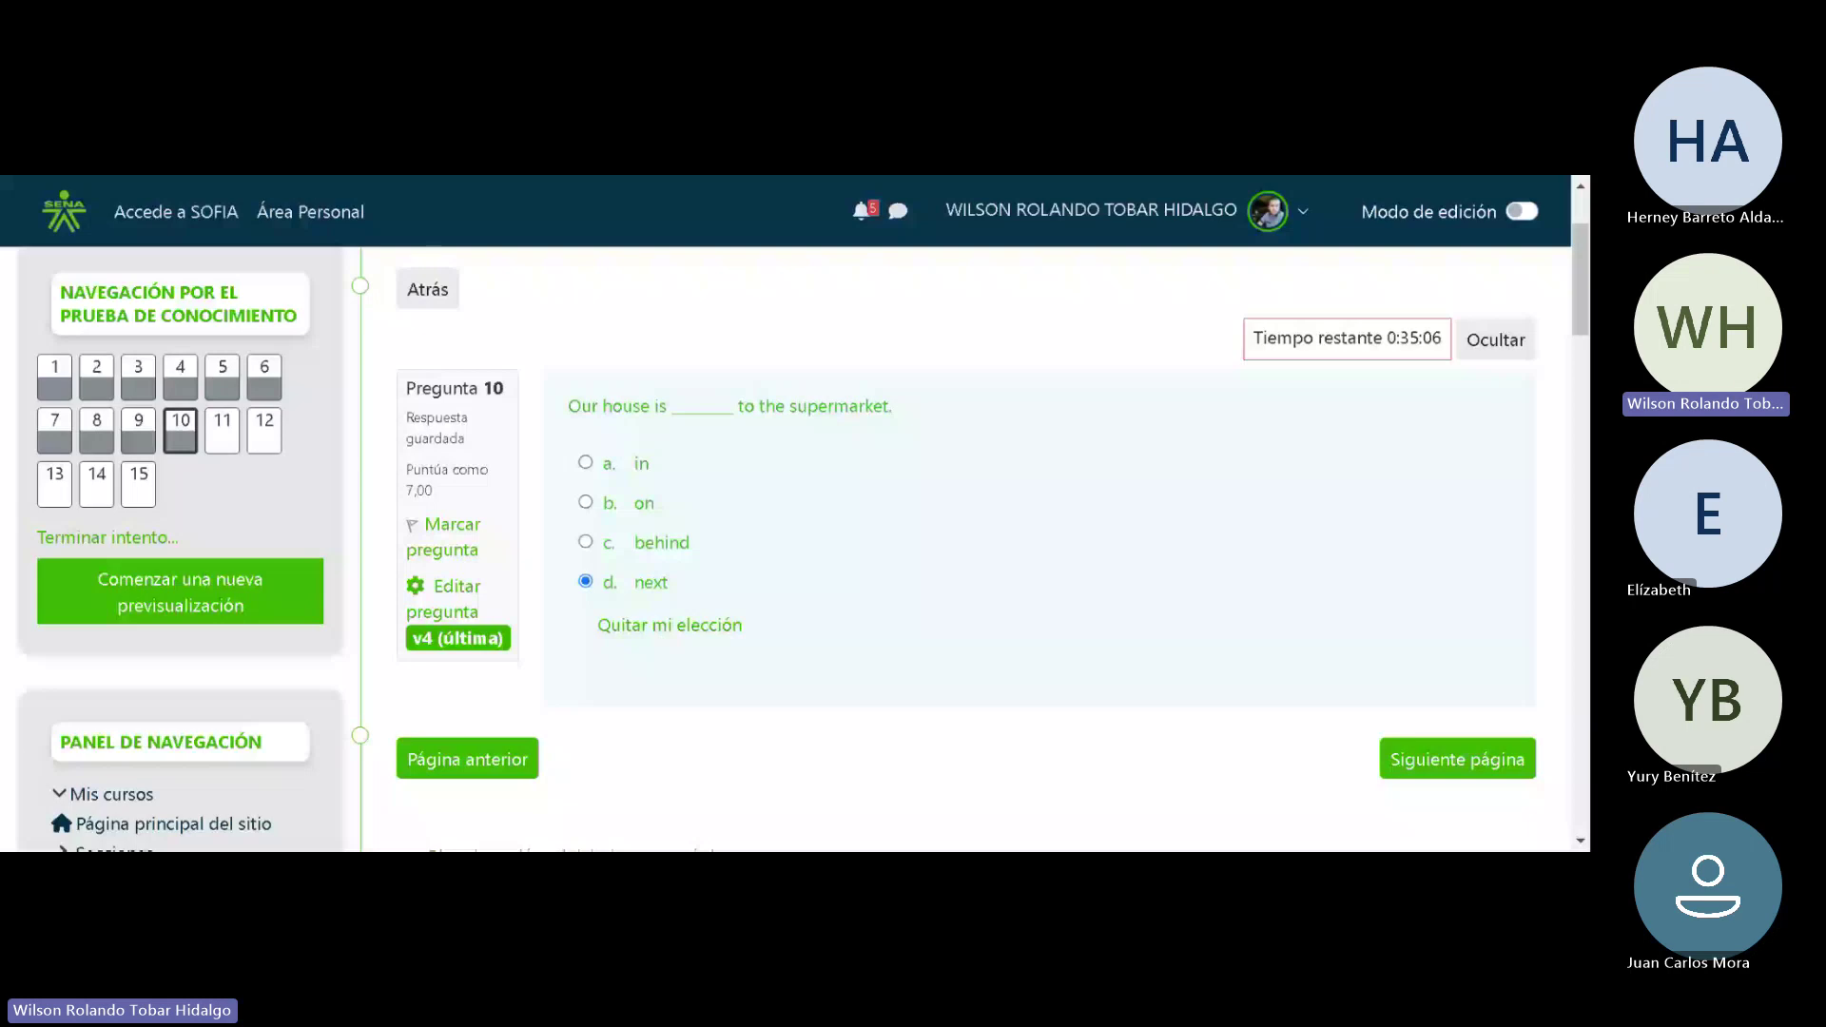
Examine question 11's Auto Mower statement and read its robot passage, highlighting the first two paragraphs
scroll(1579, 390, "down", 10)
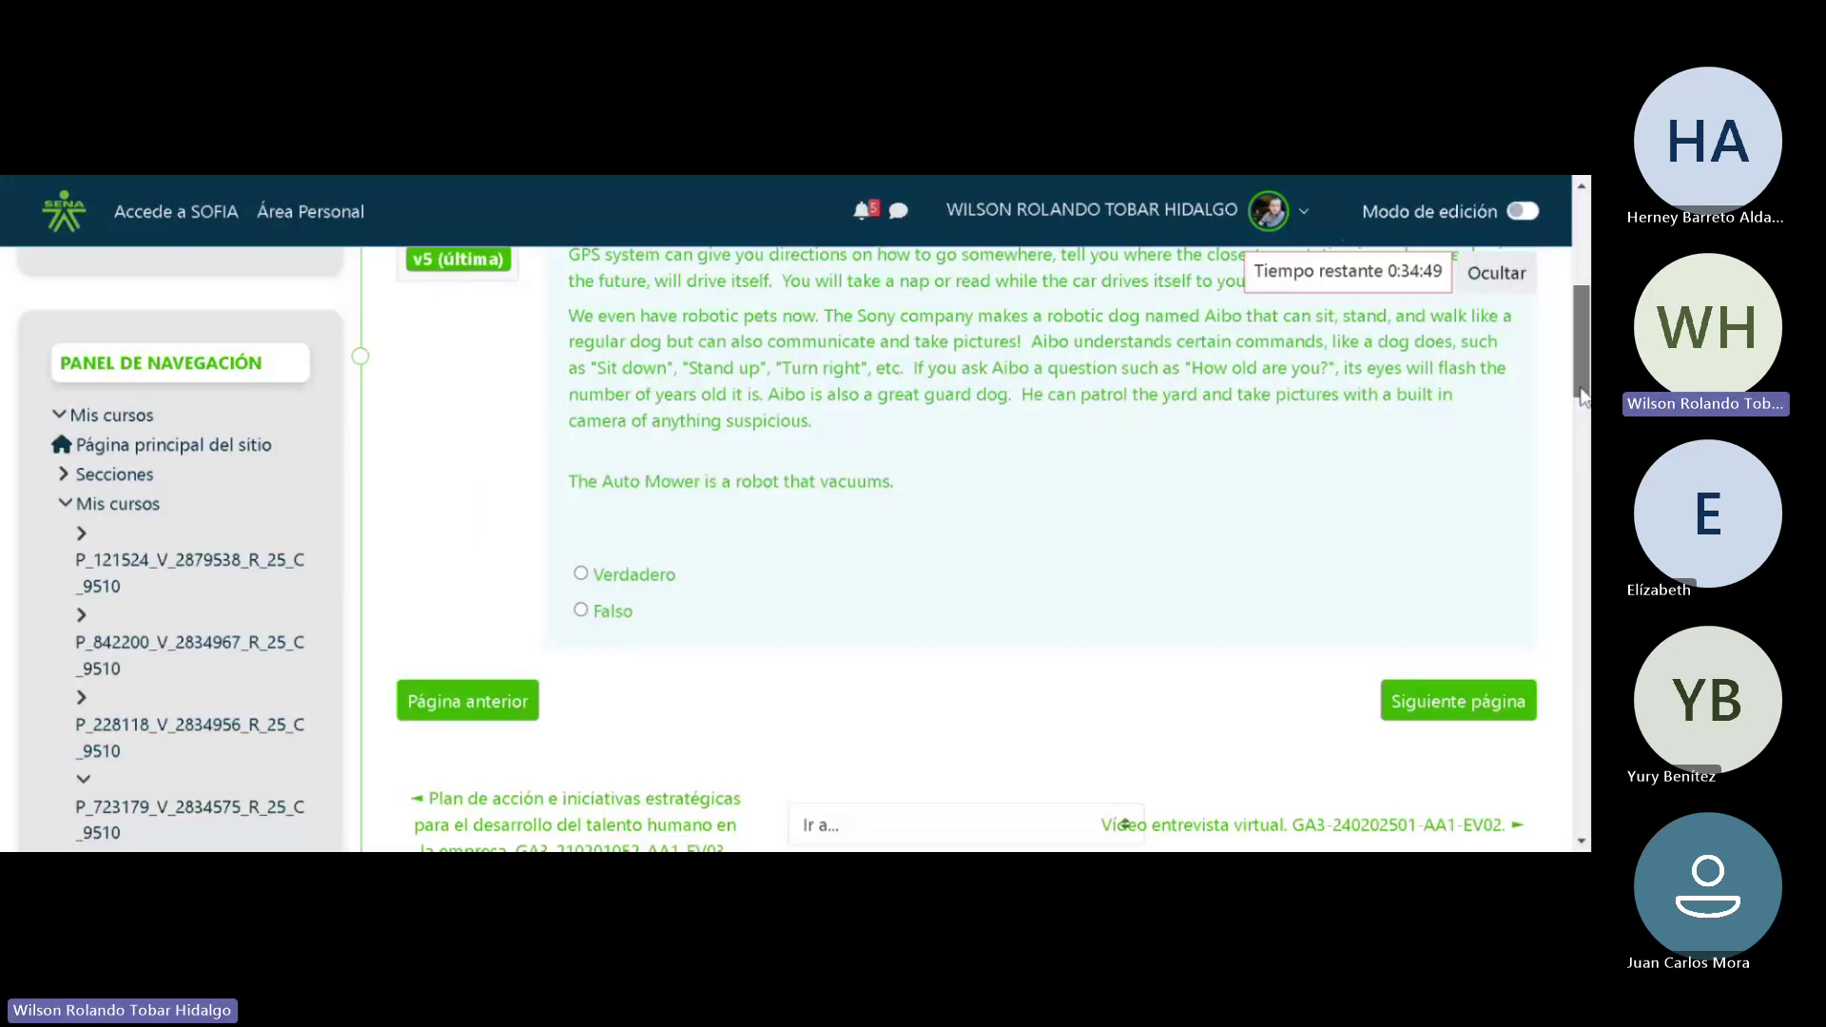
left_click_drag(1578, 390, 1569, 327)
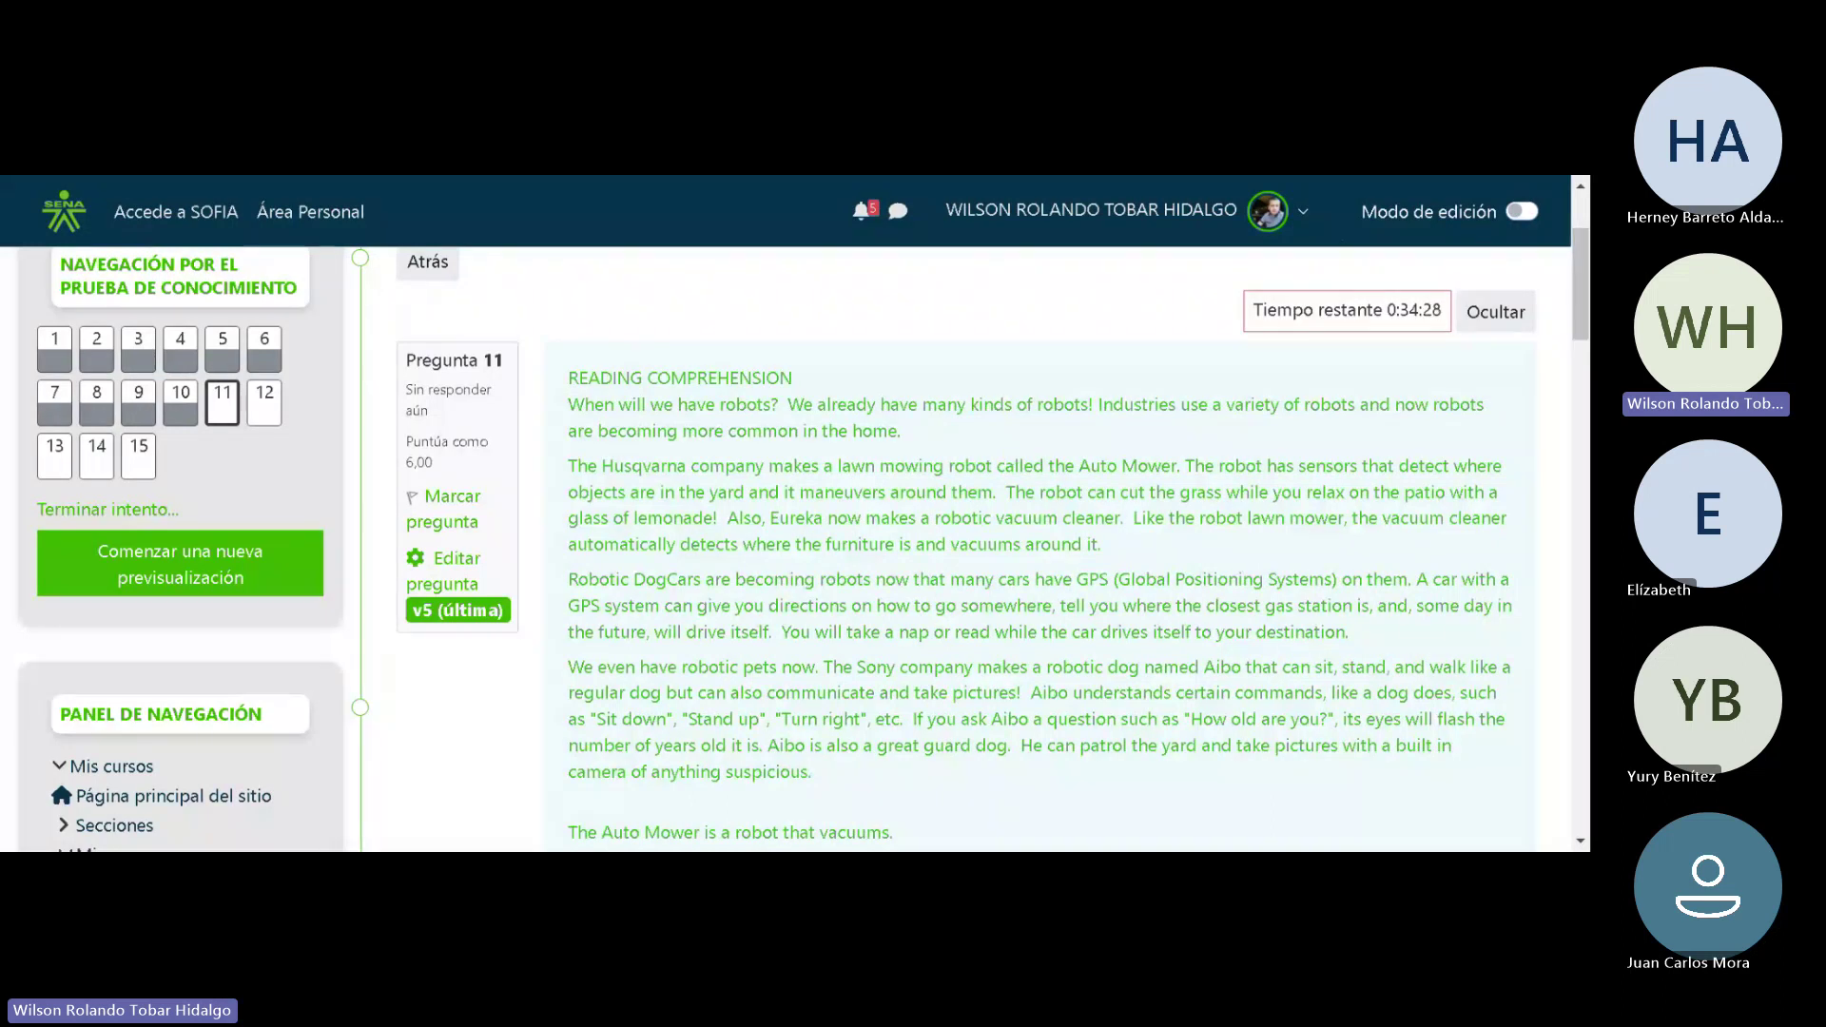
triple_click(951, 441)
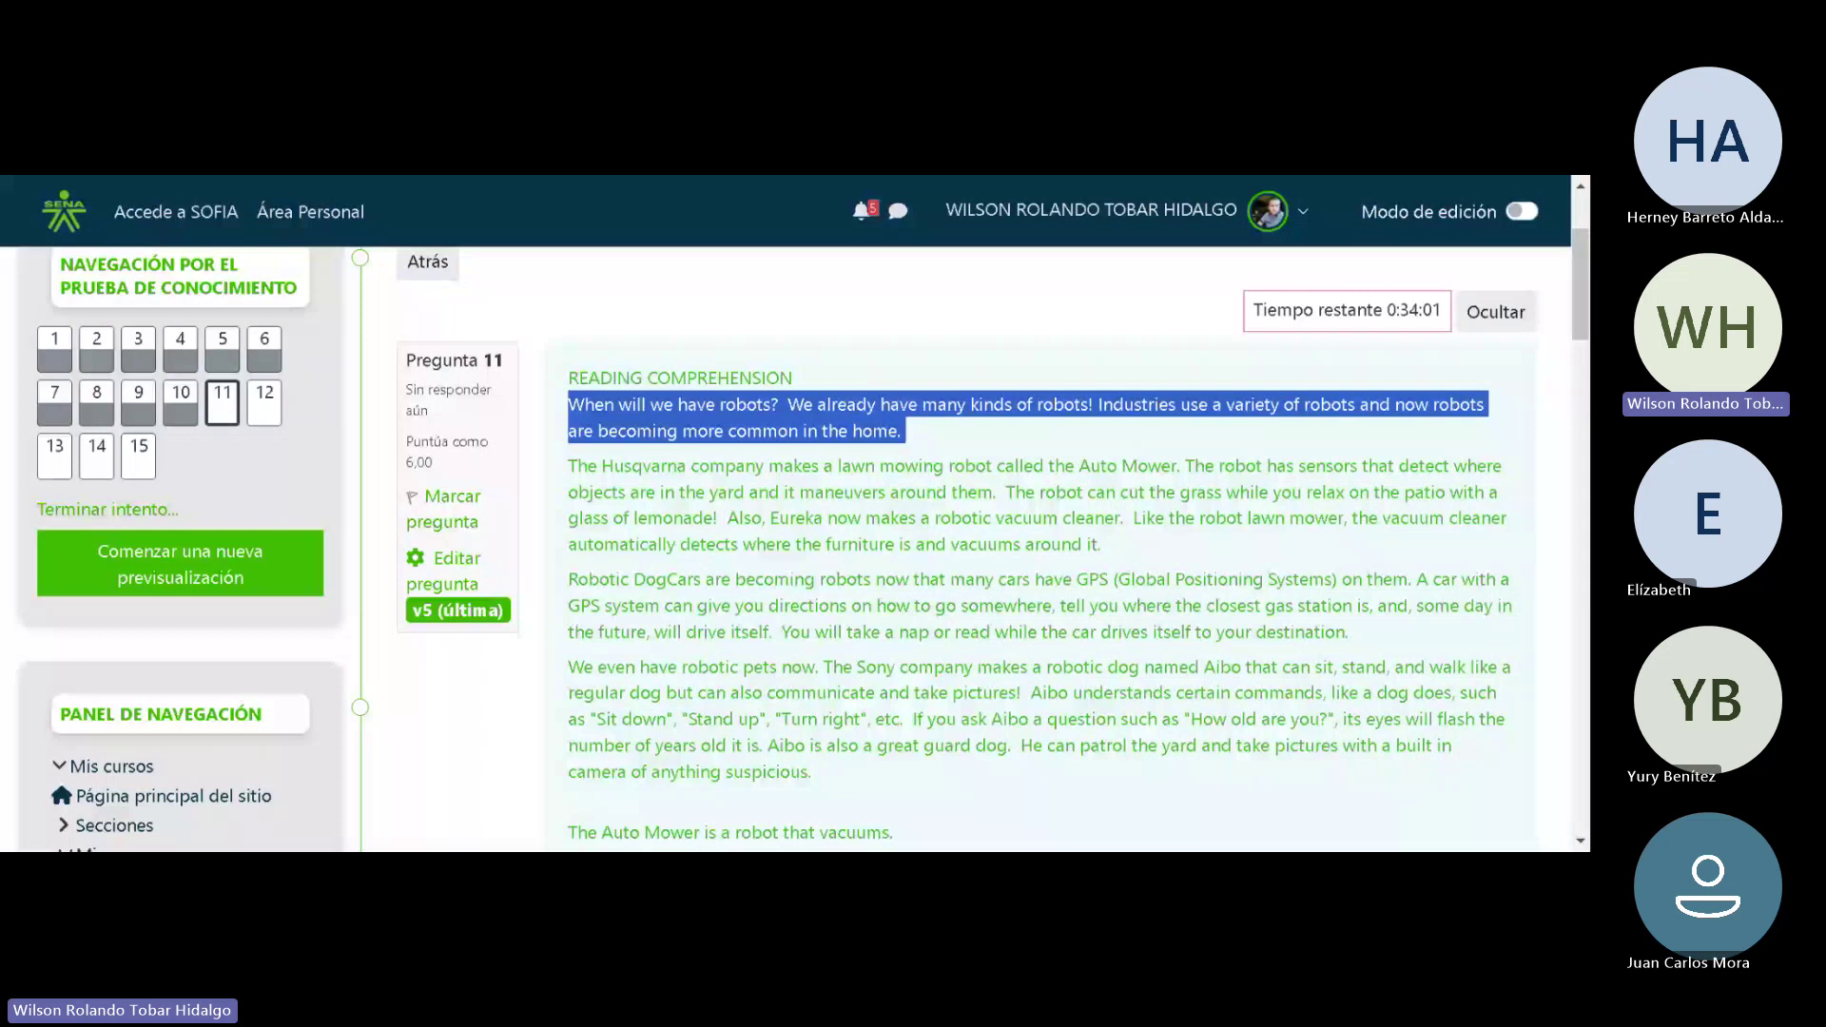
triple_click(856, 504)
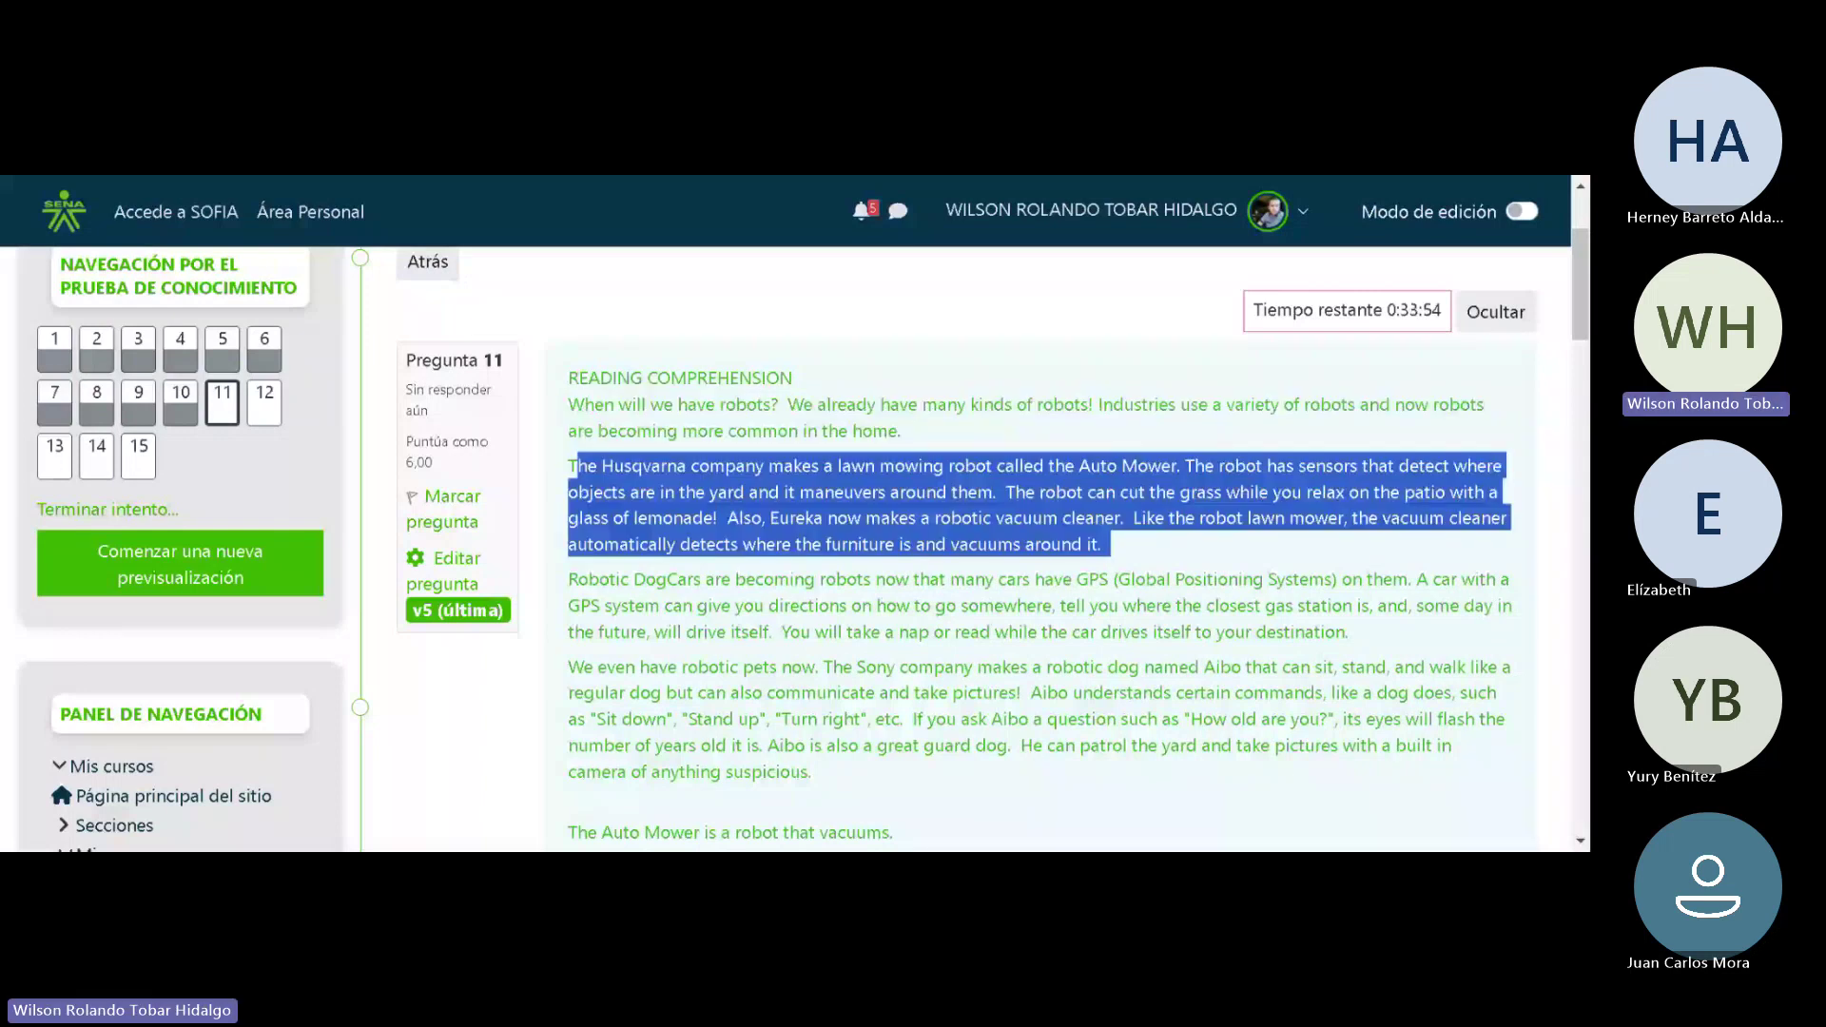